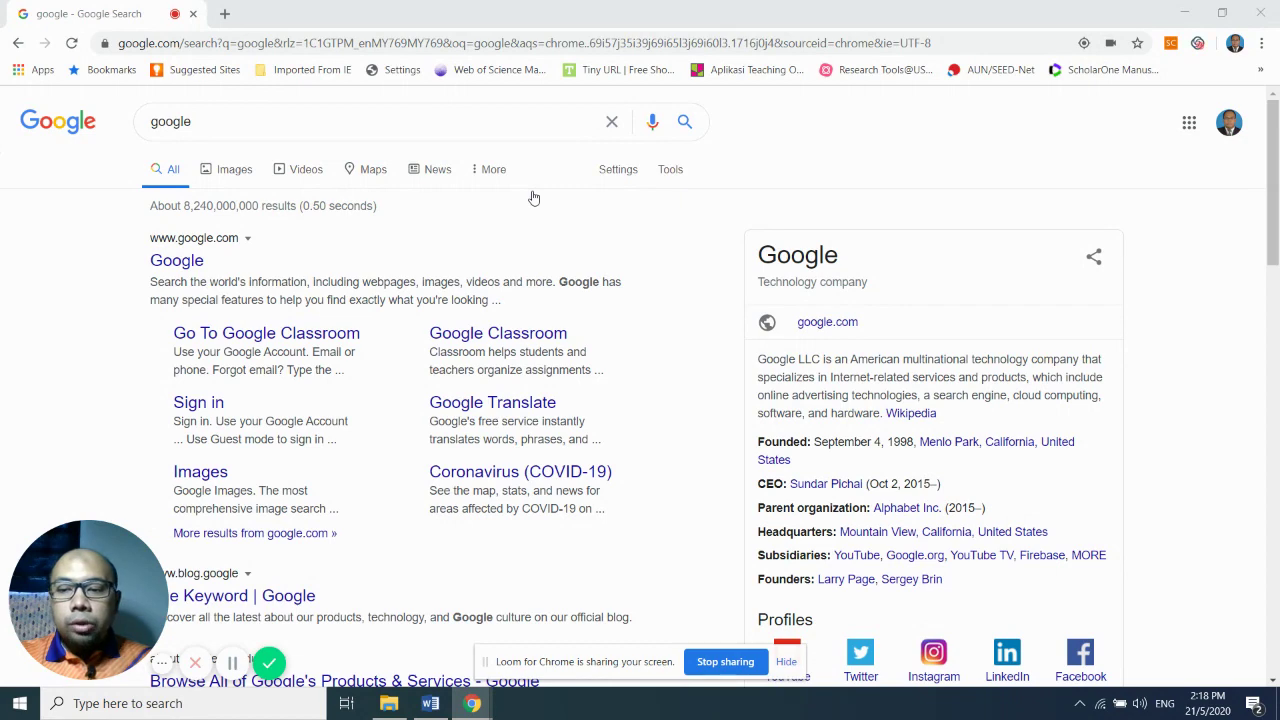
- Go to webex.com in Google Chrome's address bar
{"action": "left_click", "coordinate": [246, 42]}
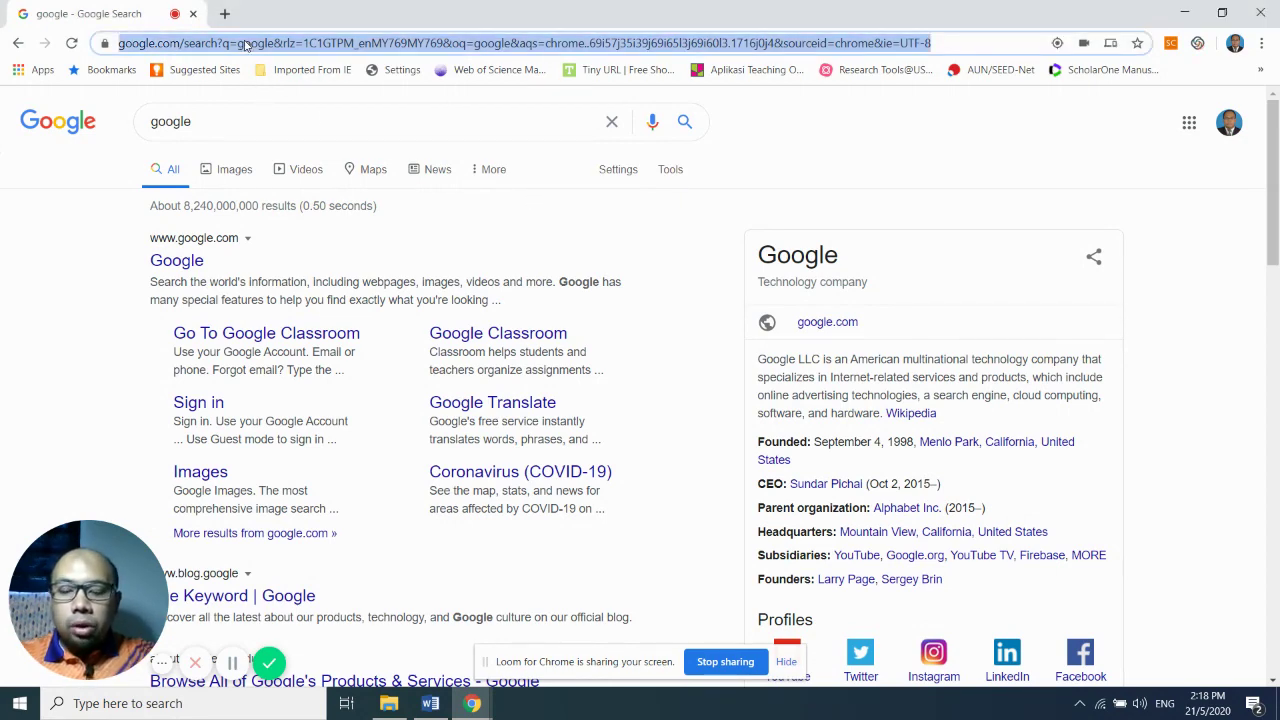
{"action": "type", "text": "webe"}
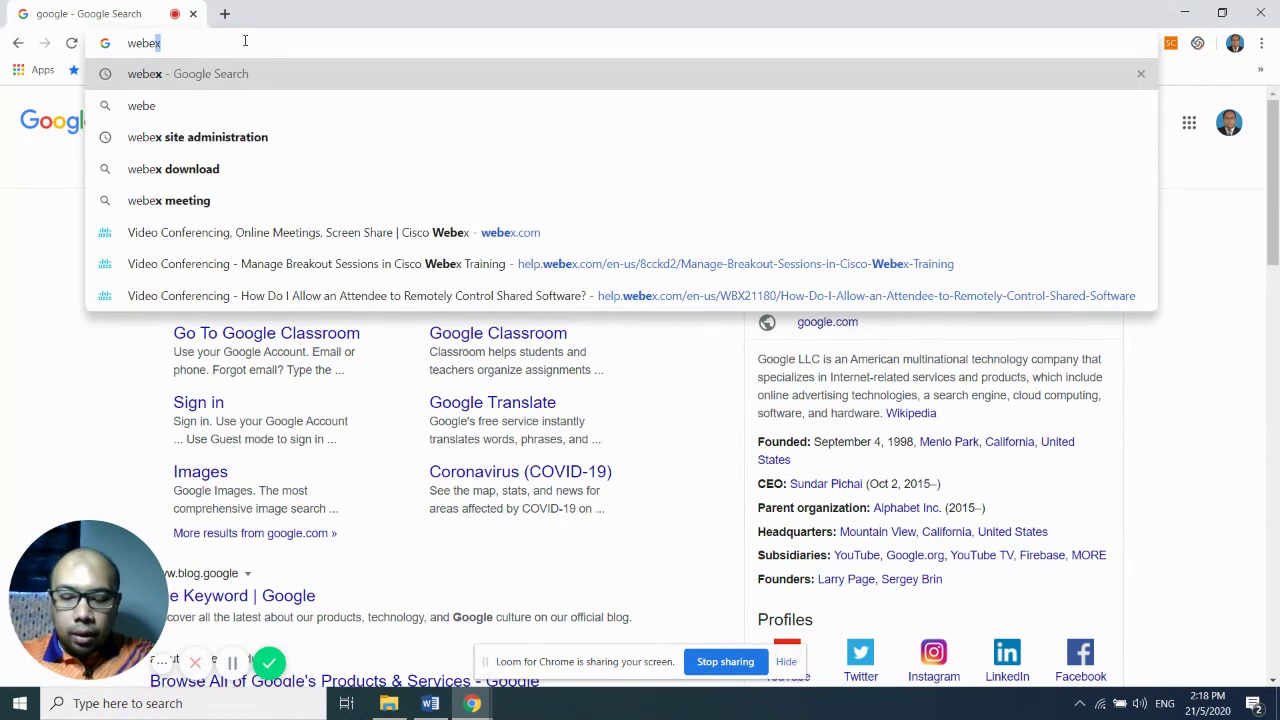
{"action": "type", "text": "x.com"}
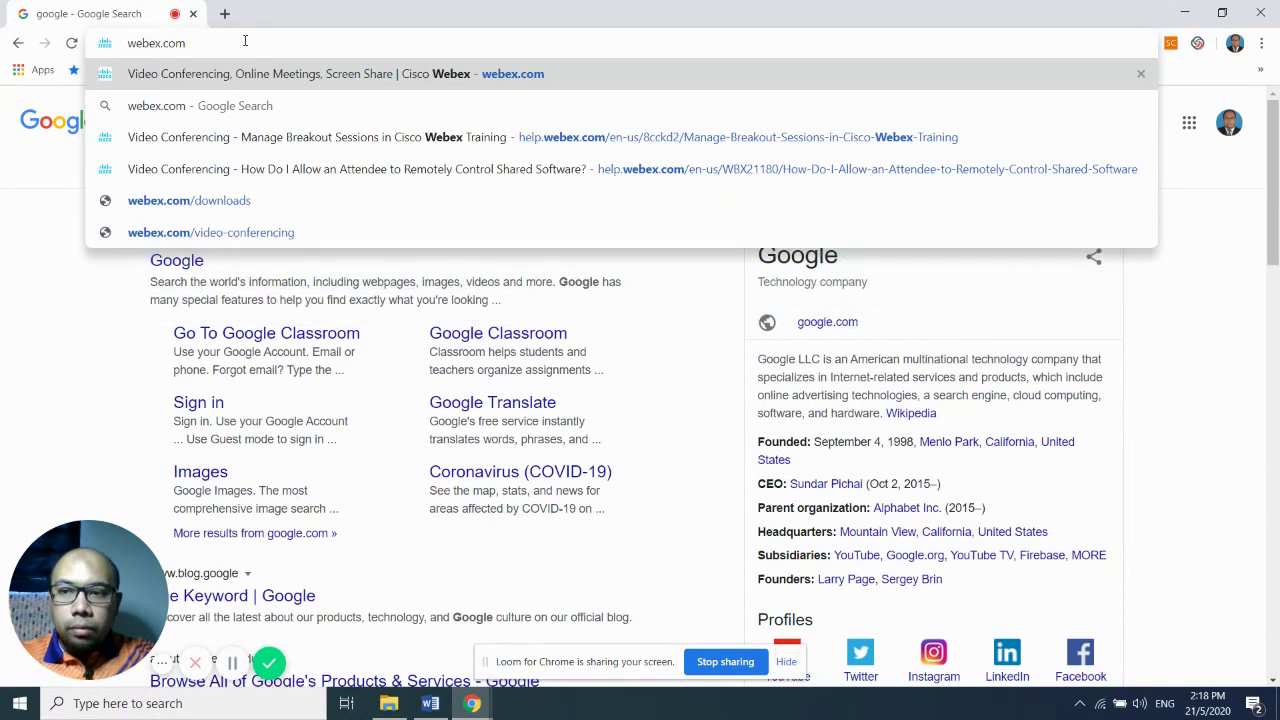
{"action": "key", "text": "Return"}
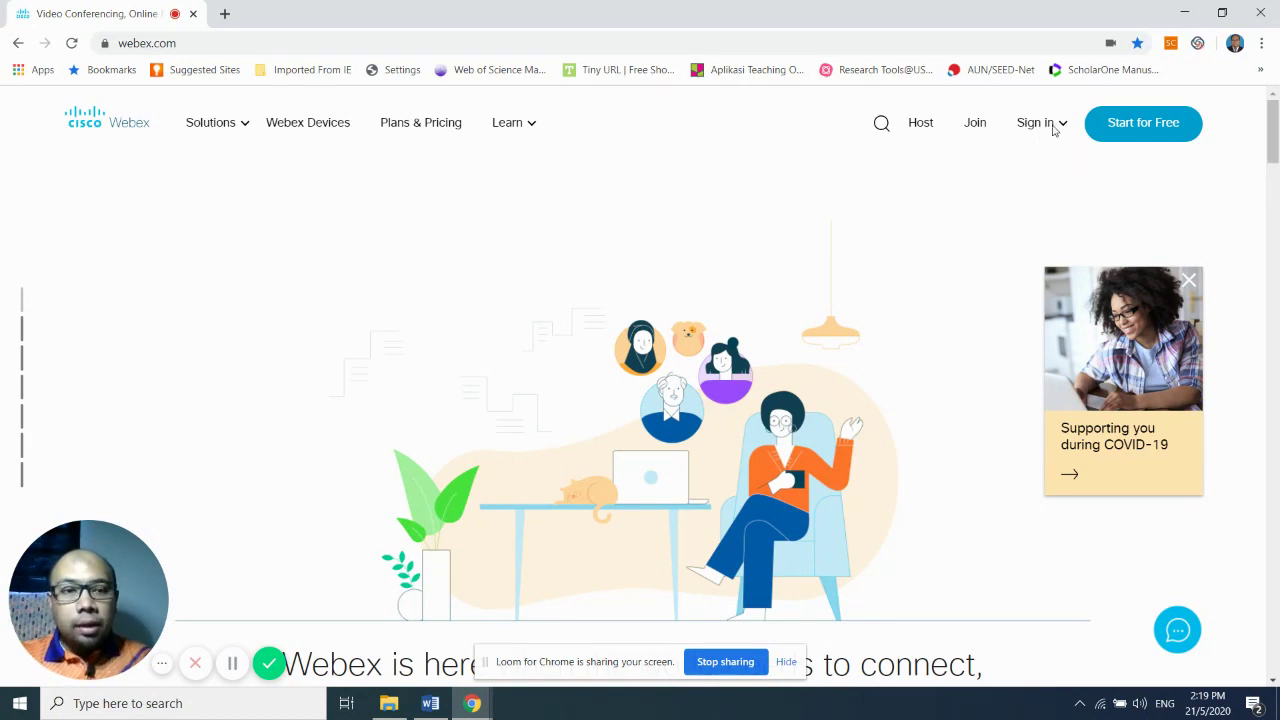
- Choose Webex Meetings from the Sign in menu to reach its sign-in page
{"action": "left_click", "coordinate": [1036, 123]}
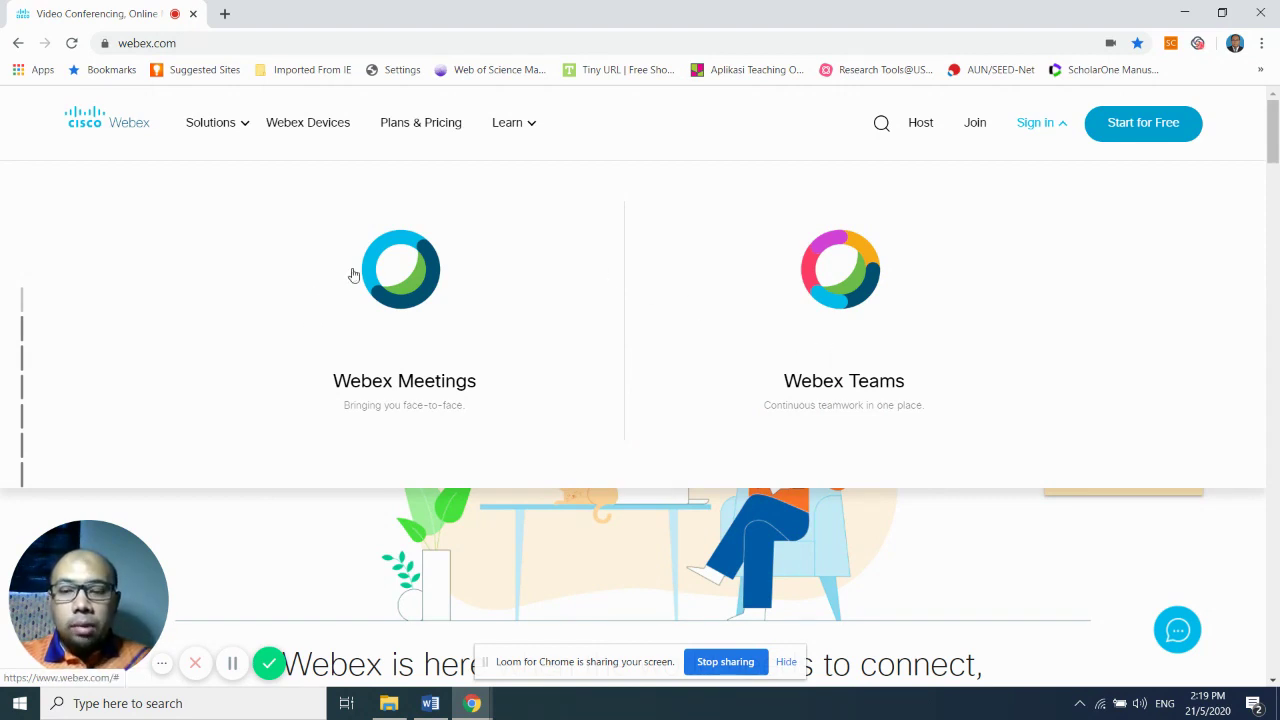
{"action": "left_click", "coordinate": [385, 271]}
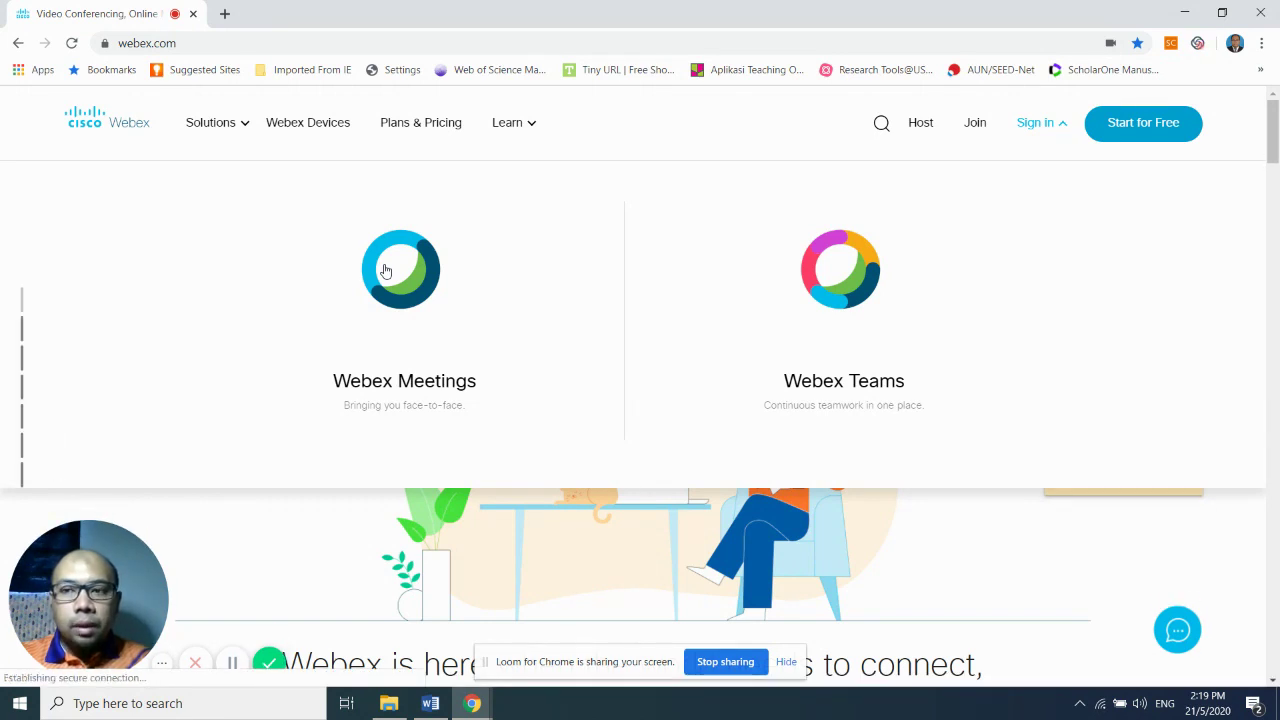
{"action": "left_click", "coordinate": [410, 303]}
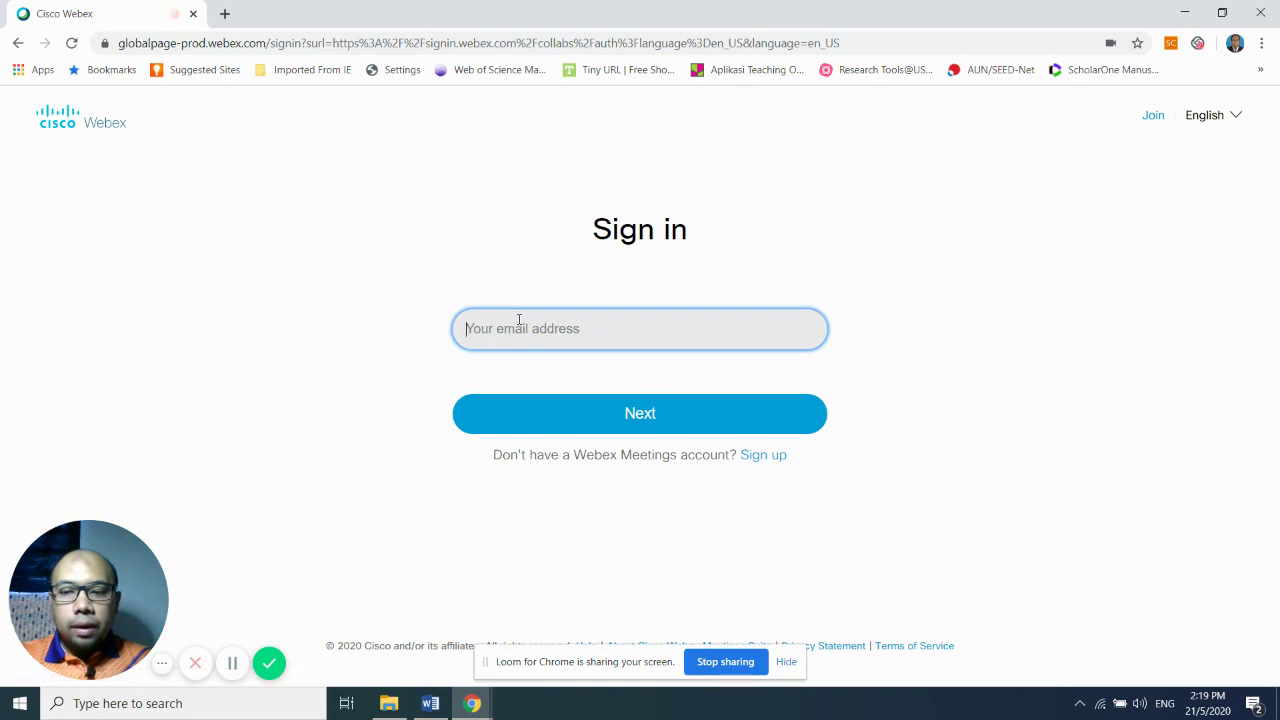
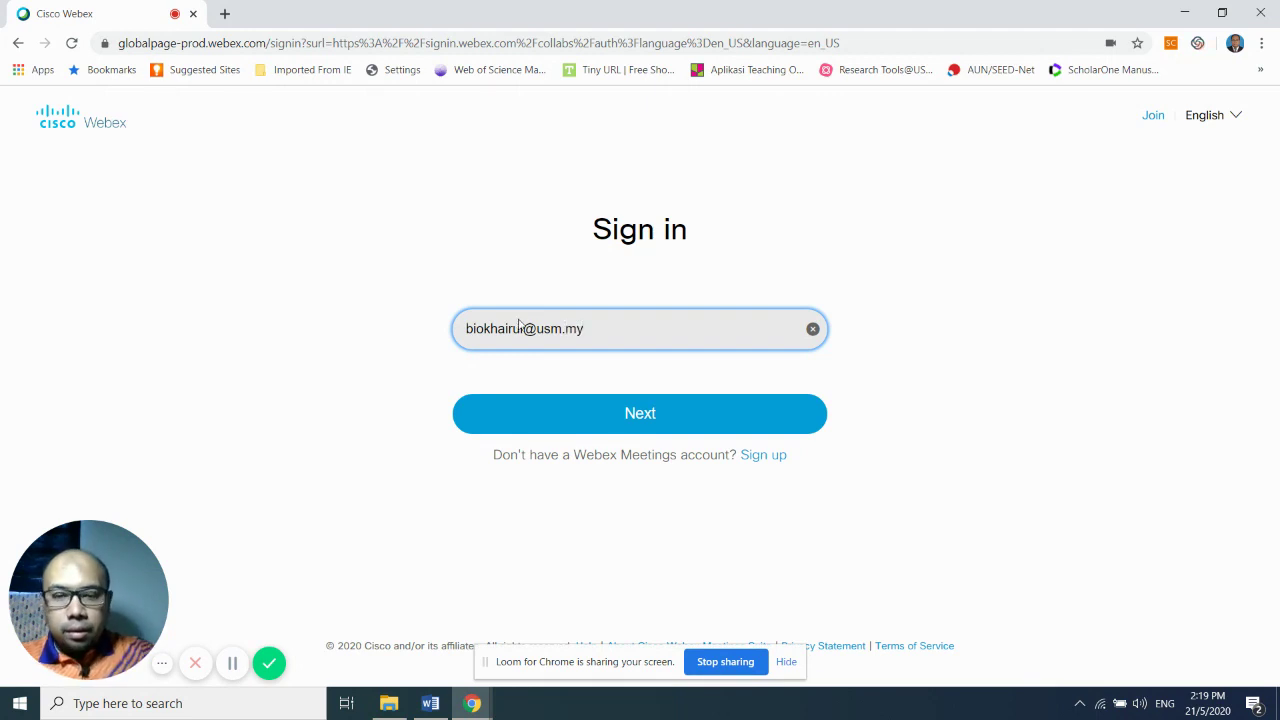
- Enter the account e-mail address on the Webex Meetings sign-in page and submit it
{"action": "key", "text": "Return"}
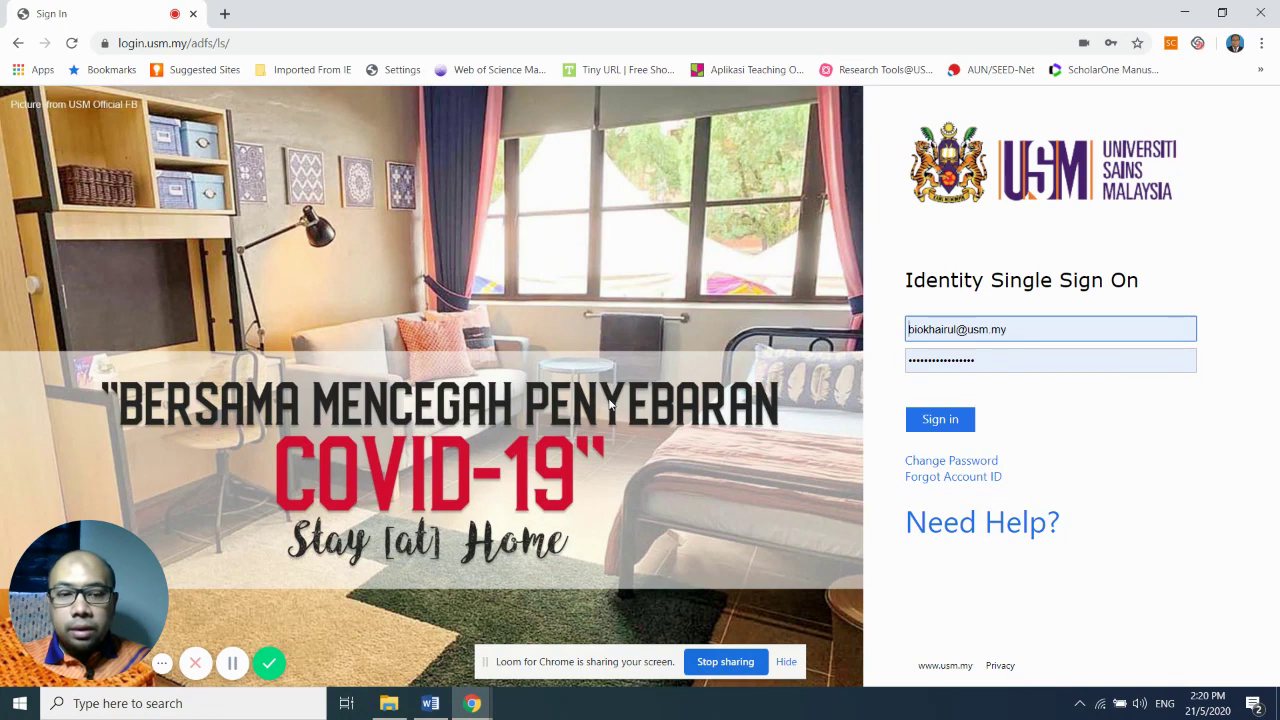
- Submit the prefilled USM single sign-on credentials to reach the Personal Room dashboard
{"action": "left_click", "coordinate": [937, 424]}
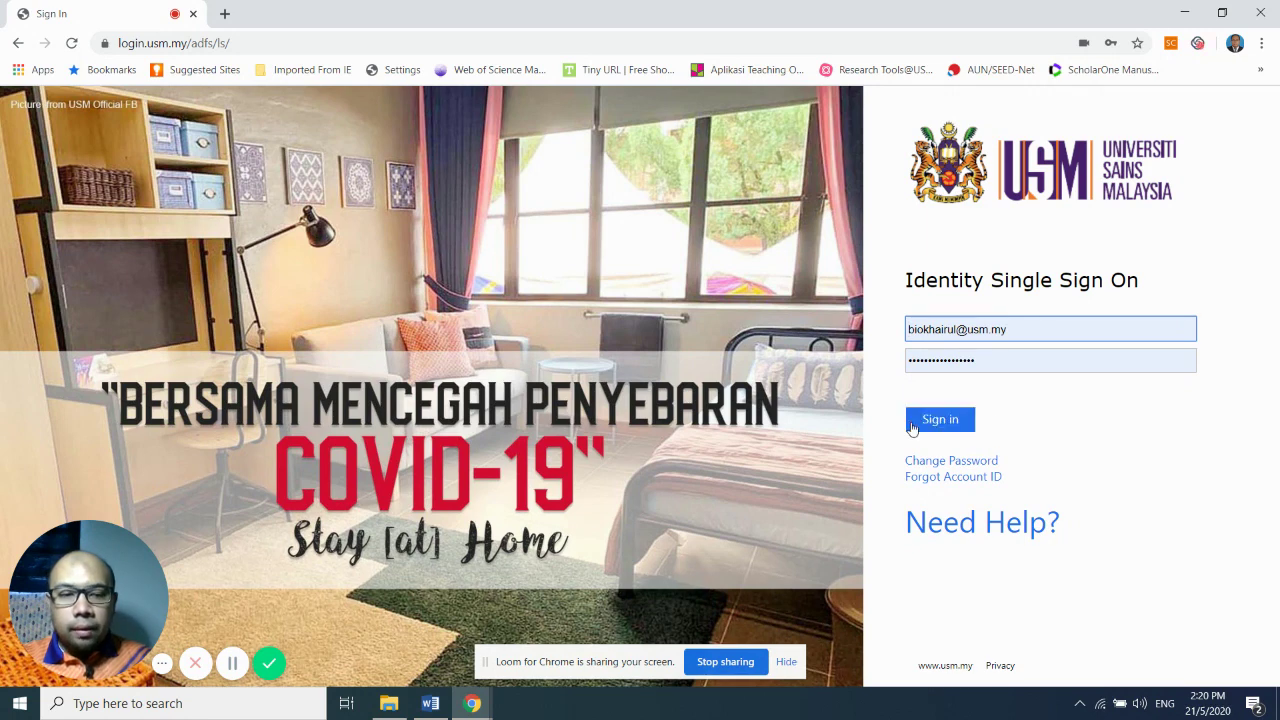
{"action": "left_click", "coordinate": [950, 421]}
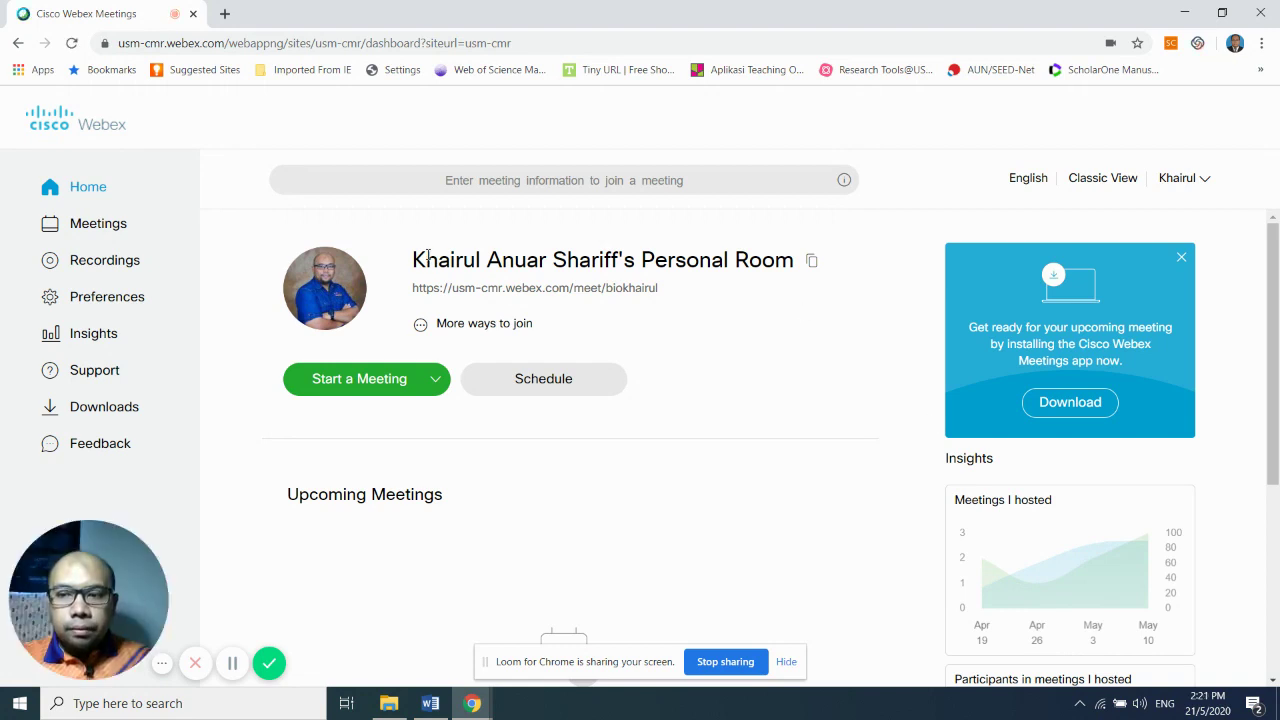
{"action": "scroll", "coordinate": [903, 305], "scroll_direction": "down", "scroll_amount": 4}
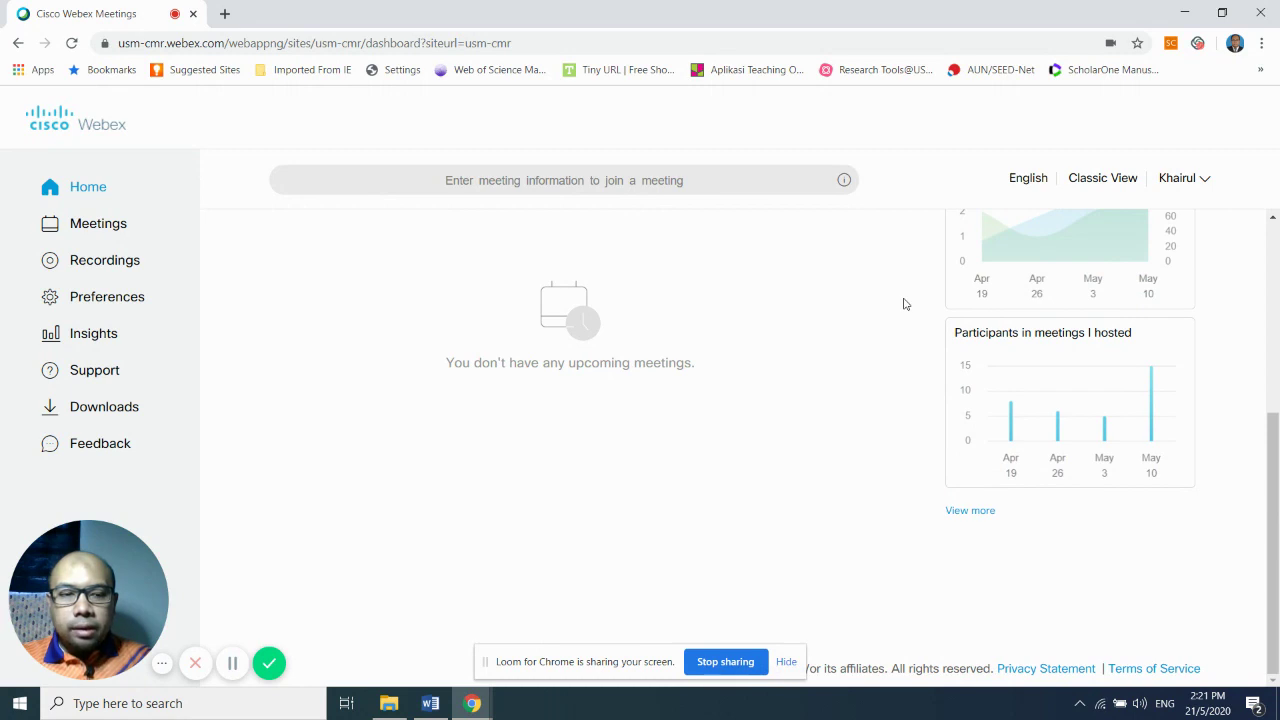
{"action": "left_click_drag", "start_coordinate": [110, 566], "coordinate": [1029, 541]}
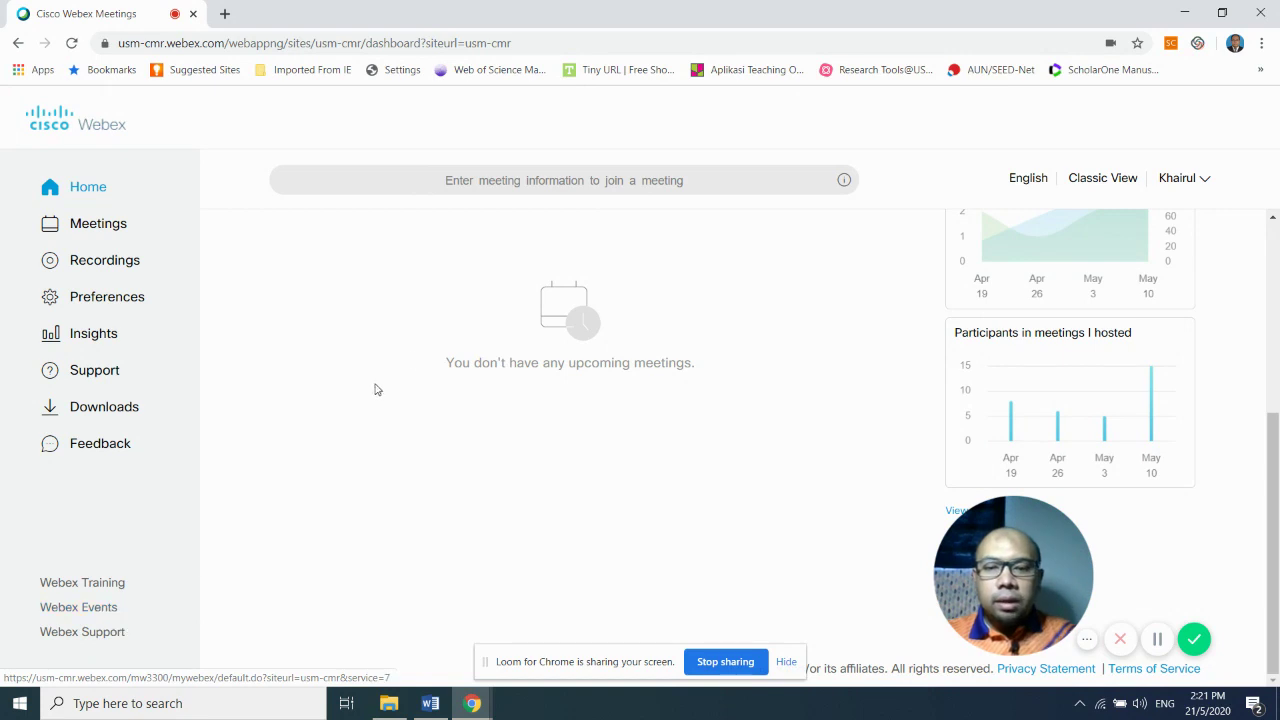
- Visit the Meetings list, return to Home, and start scheduling a new meeting
{"action": "left_click", "coordinate": [88, 234]}
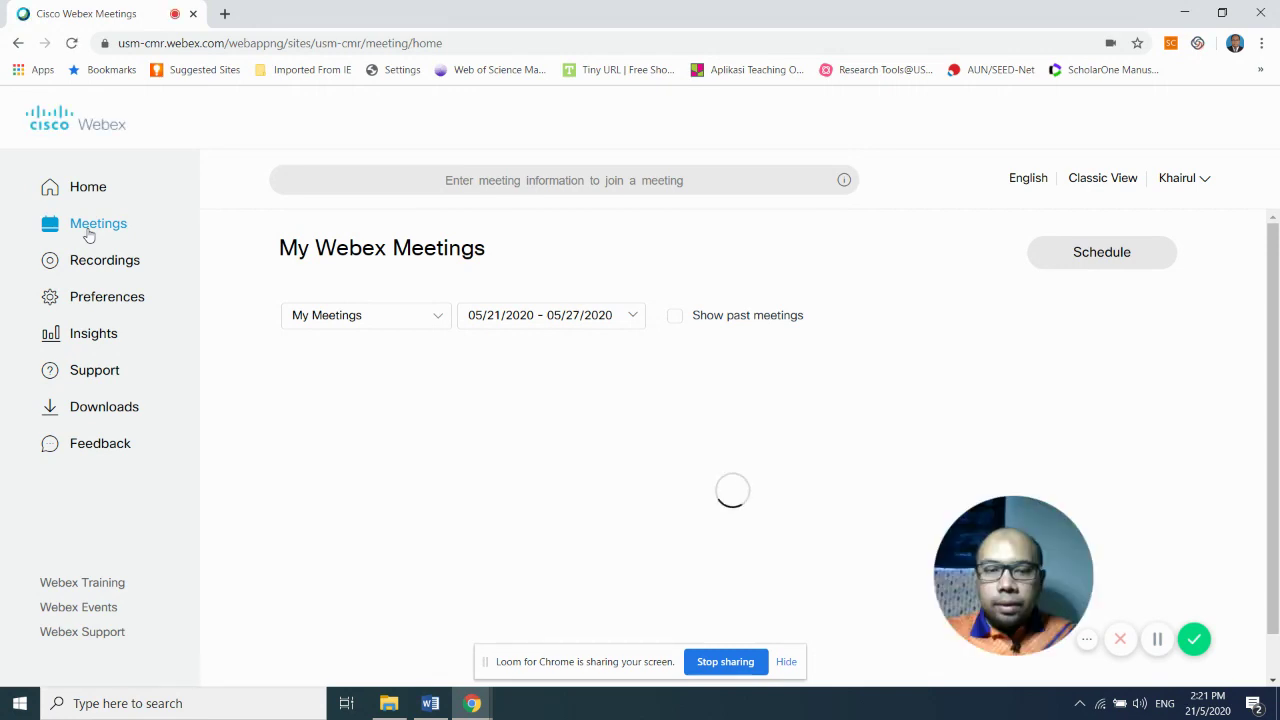
{"action": "left_click", "coordinate": [88, 226]}
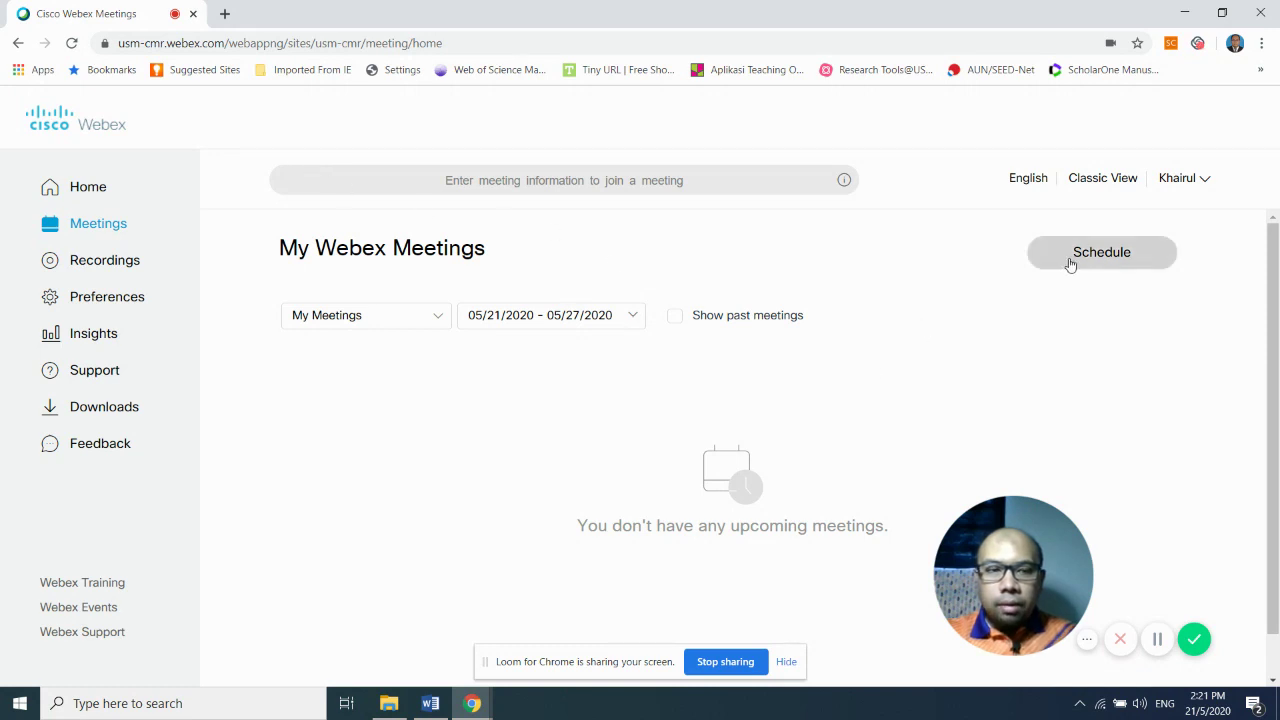
{"action": "left_click", "coordinate": [95, 190]}
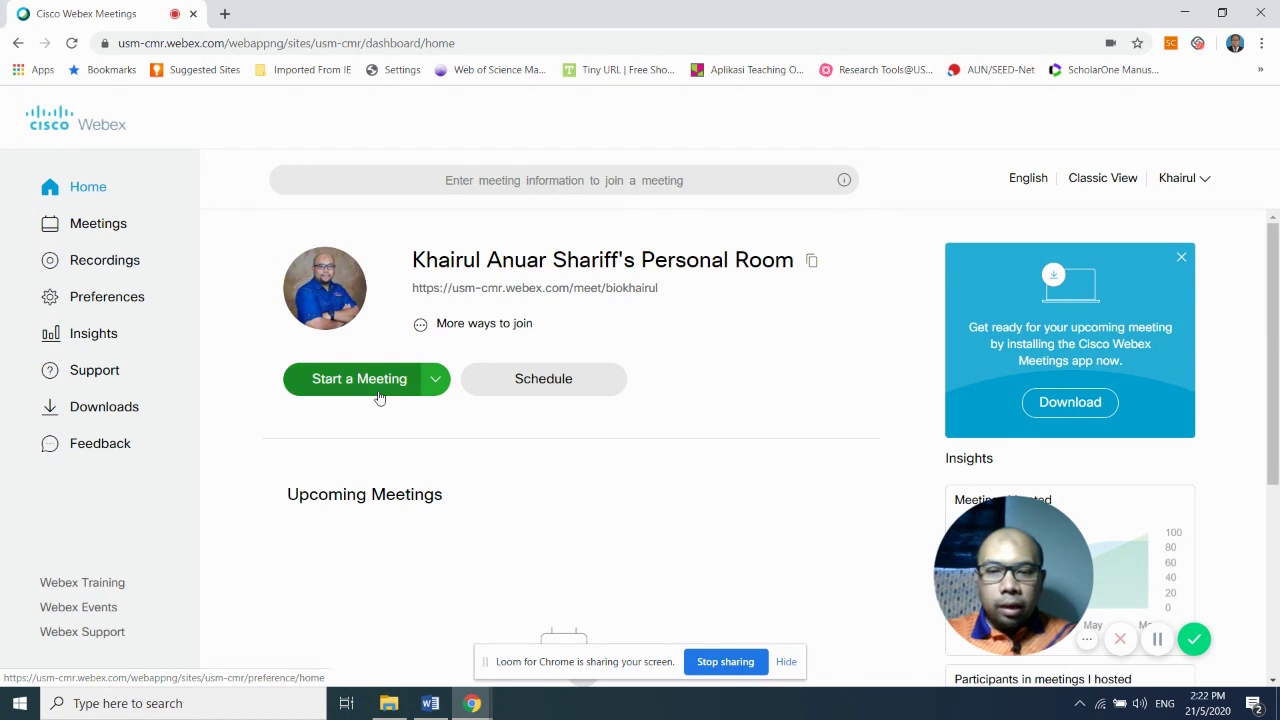
{"action": "left_click", "coordinate": [522, 389]}
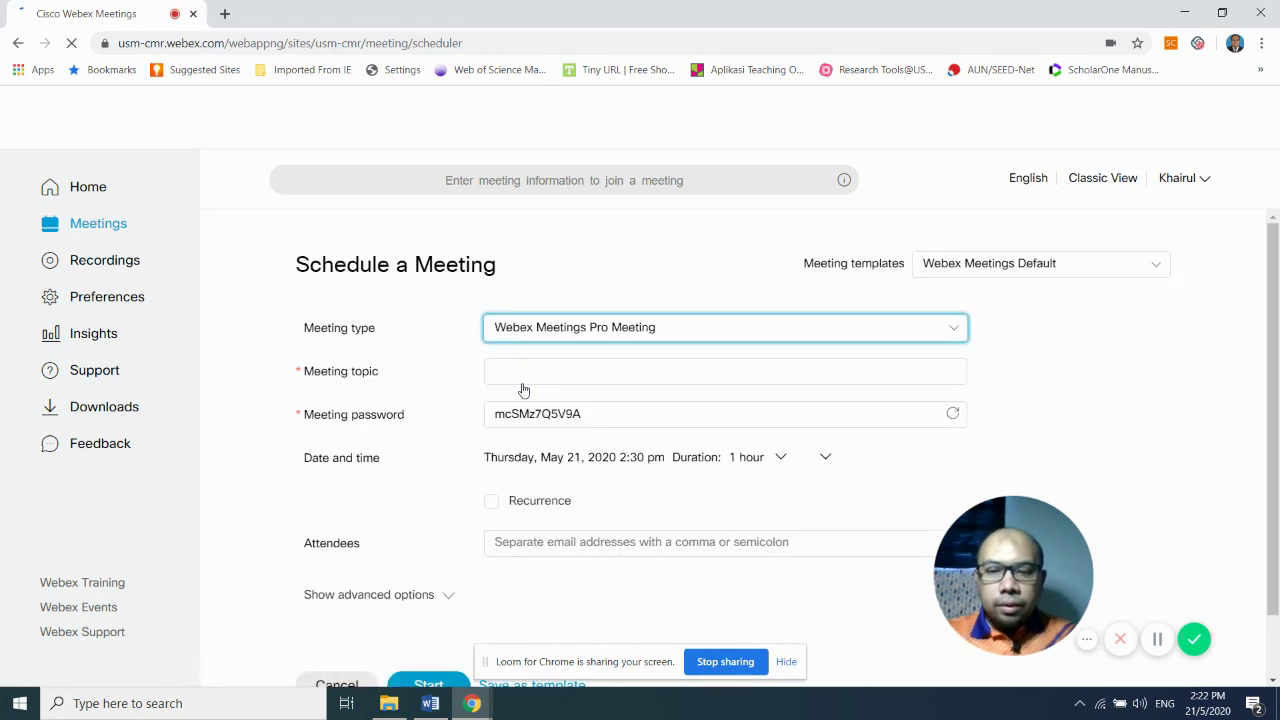
- Keep the default meeting type and enter 'Trial' as the meeting topic
{"action": "left_click", "coordinate": [720, 334]}
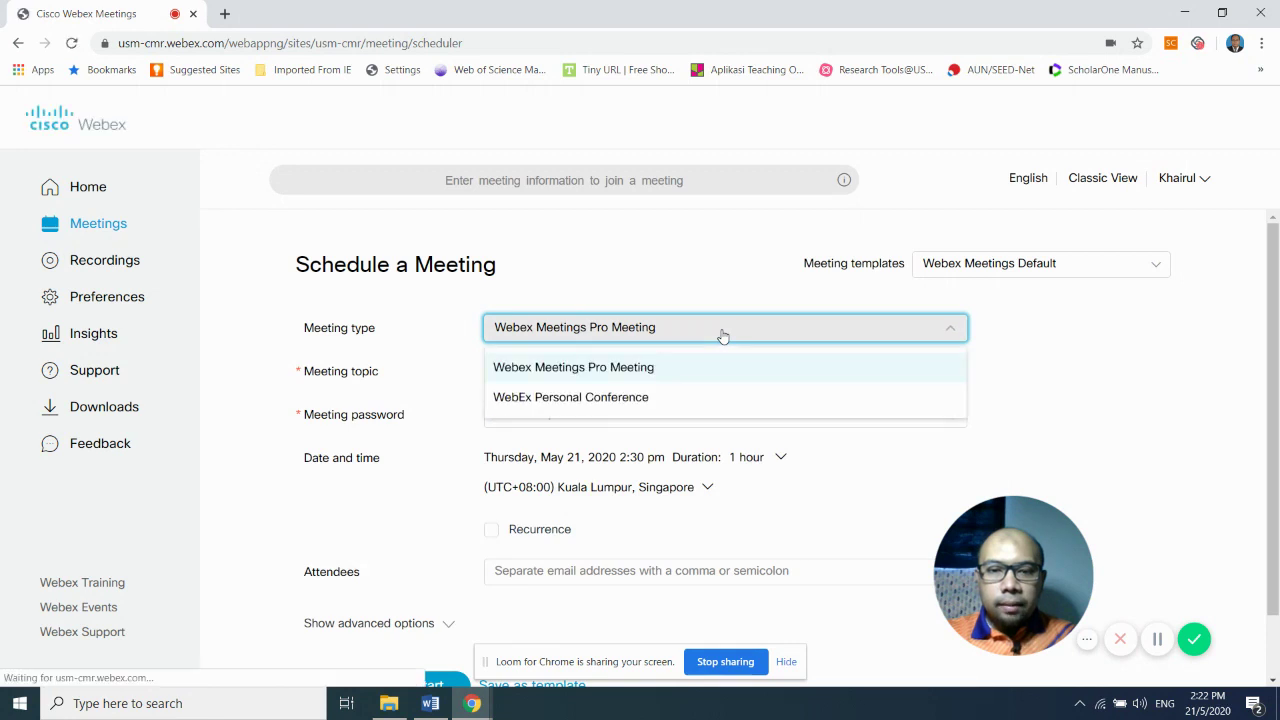
{"action": "left_click", "coordinate": [722, 336]}
{"action": "left_click", "coordinate": [722, 336]}
{"action": "left_click", "coordinate": [722, 336]}
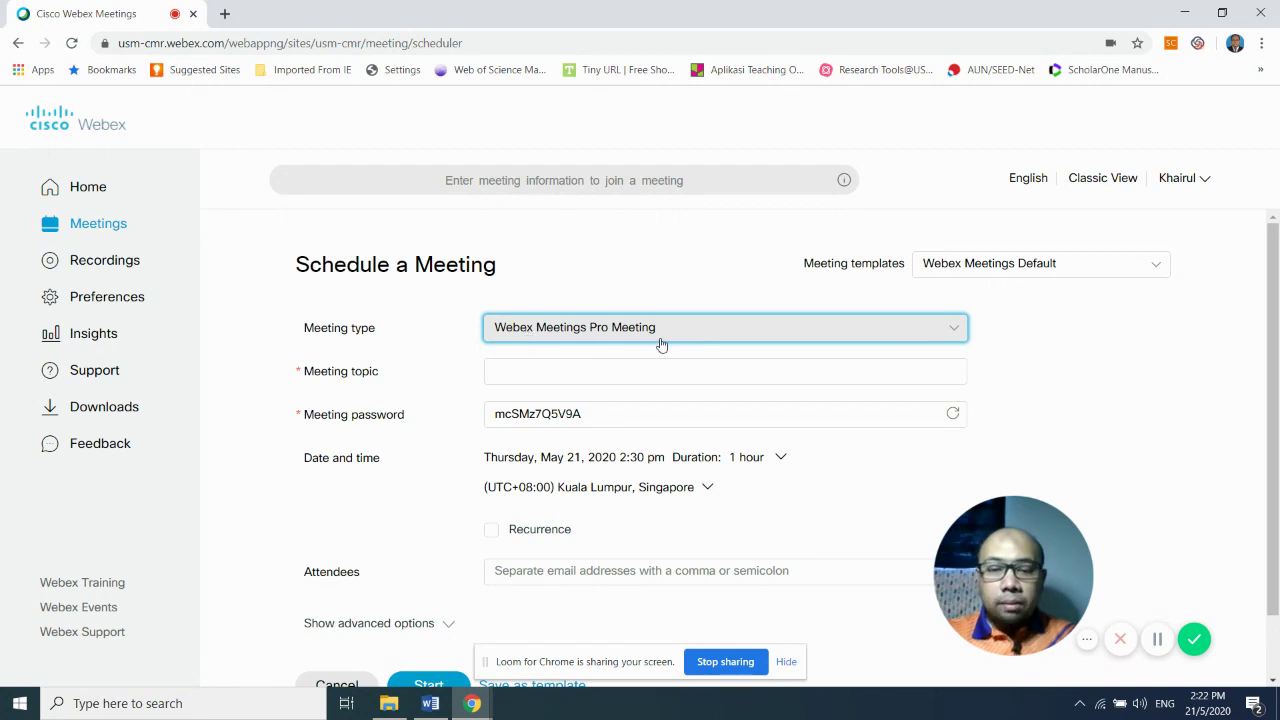
{"action": "left_click", "coordinate": [630, 368]}
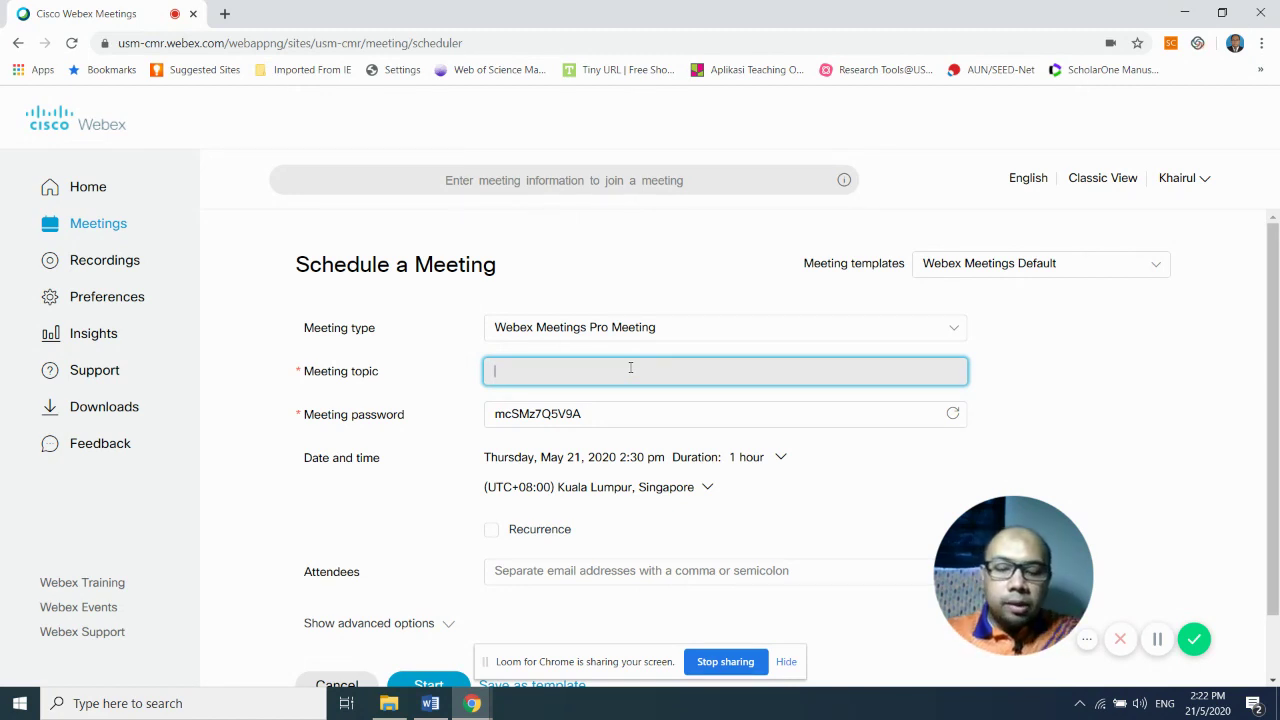
{"action": "type", "text": "Trial"}
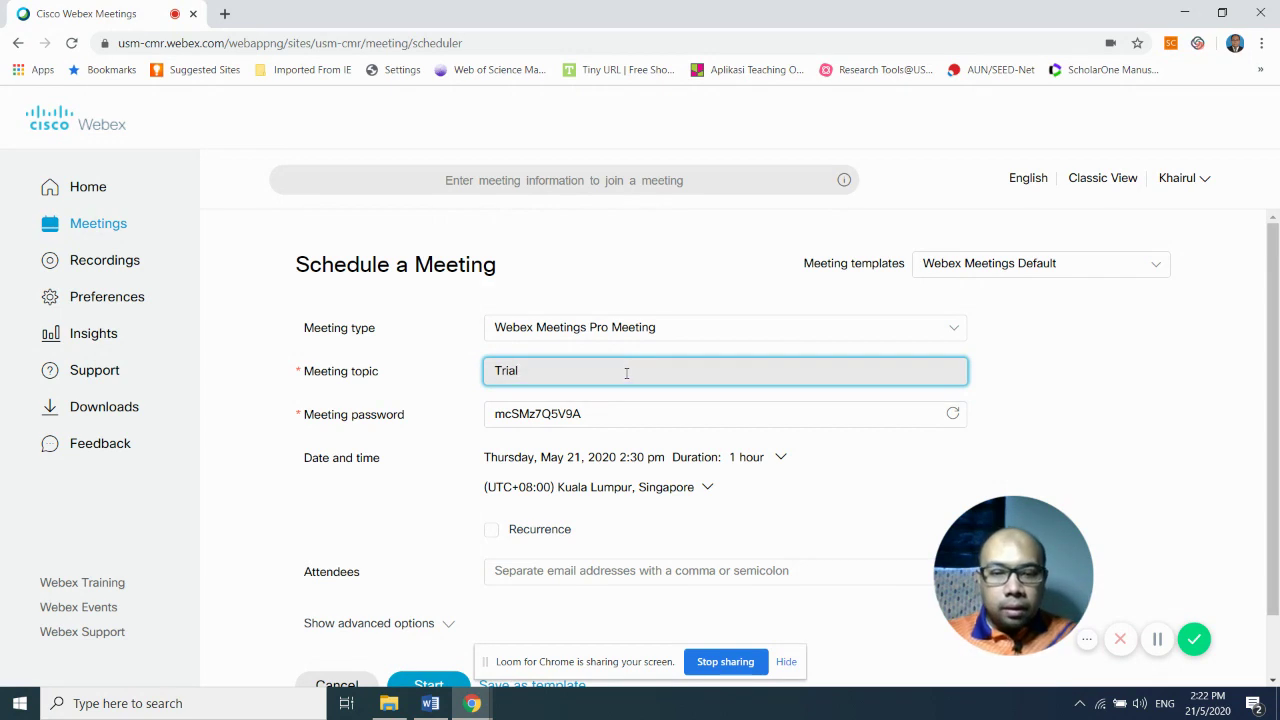
- Replace the default meeting password with a new password of at least four characters
{"action": "left_click", "coordinate": [612, 420]}
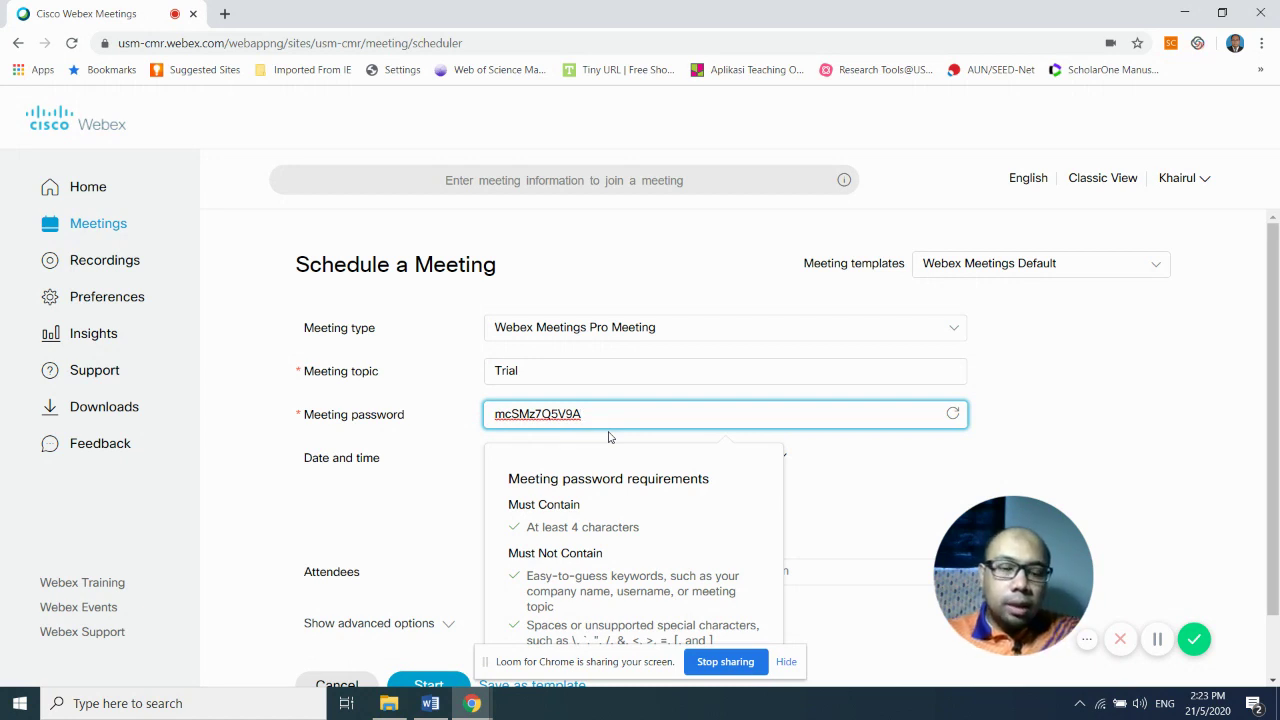
{"action": "key", "text": "BackSpace"}
{"action": "key", "text": "BackSpace"}
{"action": "key", "text": "BackSpace"}
{"action": "key", "text": "BackSpace"}
{"action": "key", "text": "BackSpace"}
{"action": "key", "text": "BackSpace"}
{"action": "key", "text": "BackSpace"}
{"action": "key", "text": "BackSpace"}
{"action": "key", "text": "BackSpace"}
{"action": "key", "text": "BackSpace"}
{"action": "key", "text": "BackSpace"}
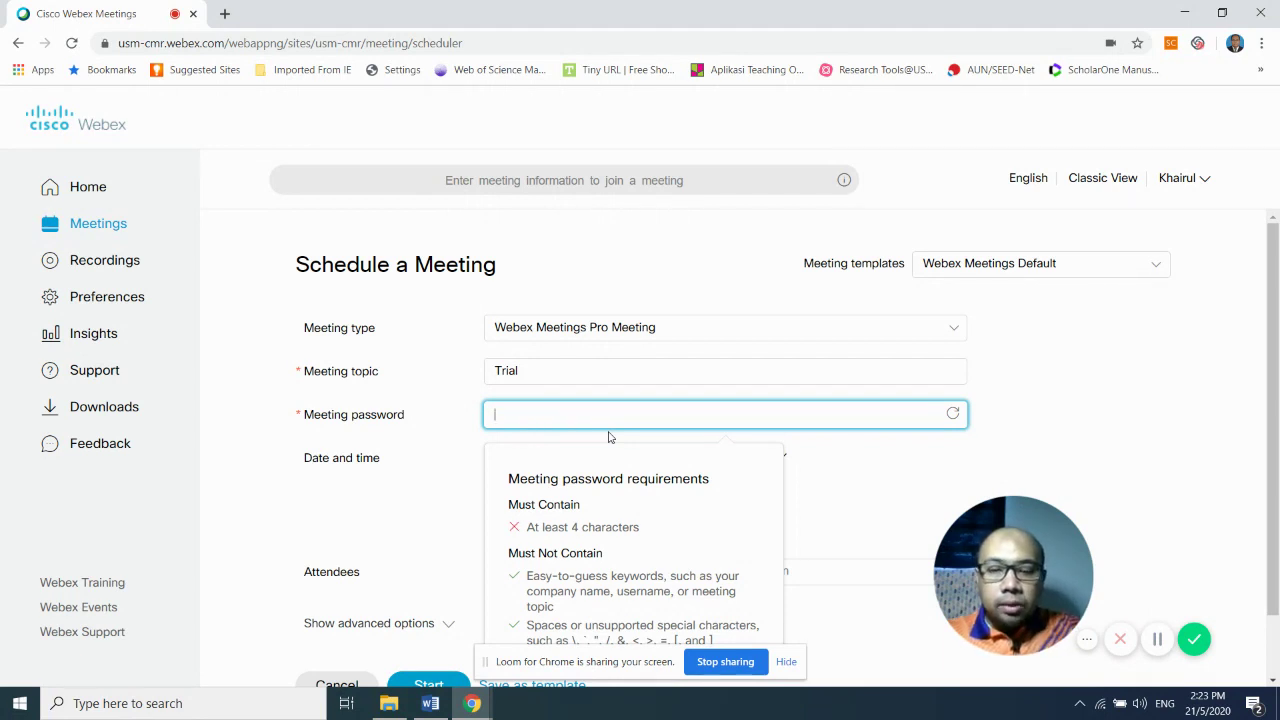
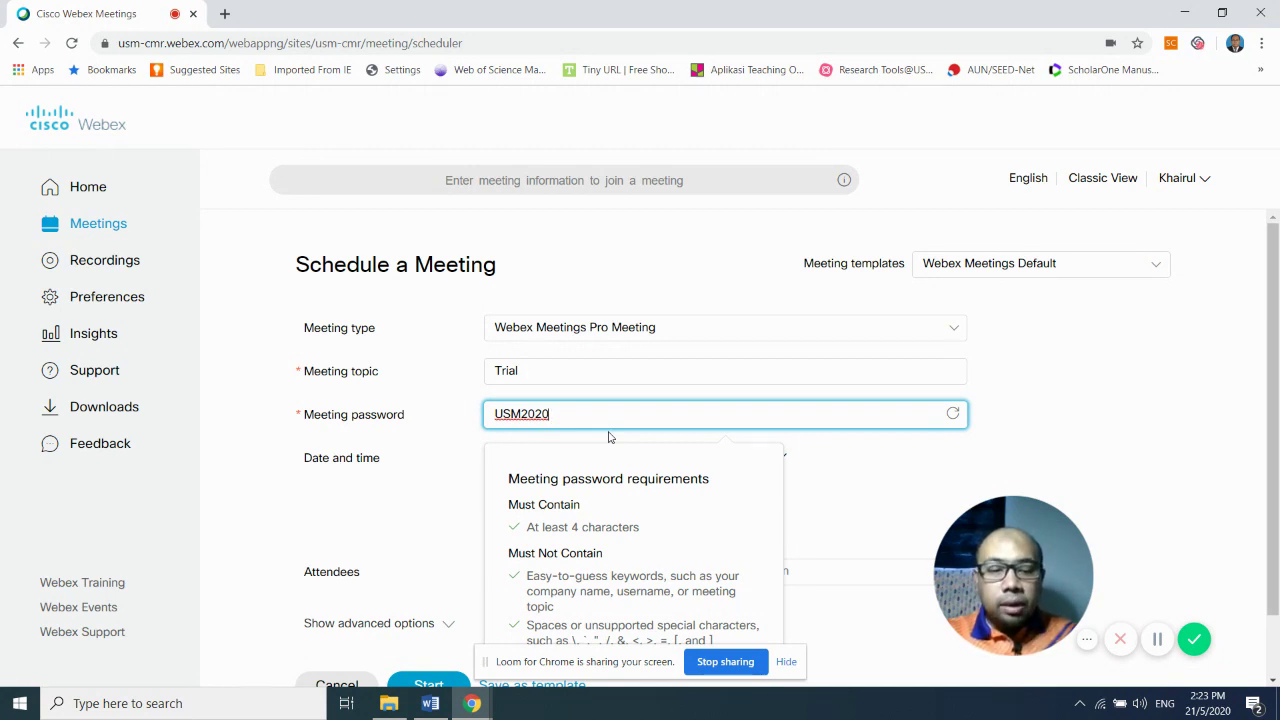
{"action": "left_click", "coordinate": [897, 488]}
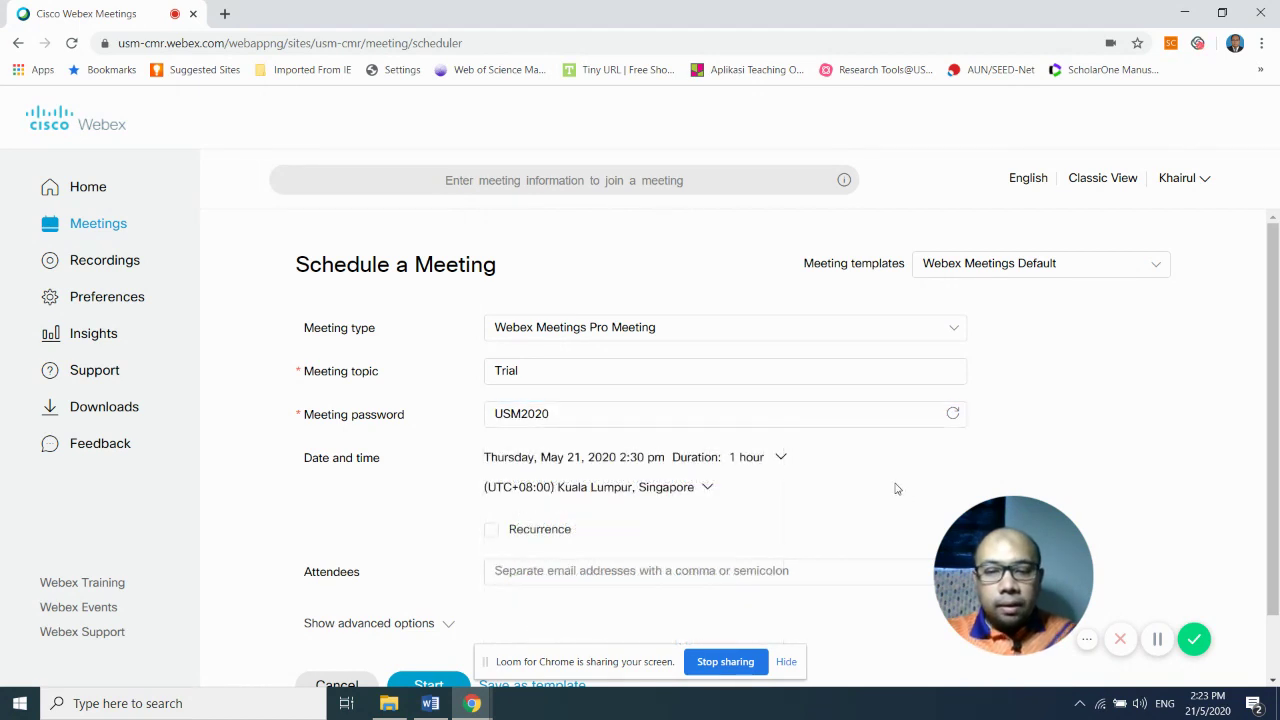
- Change the start time to 3:00 pm on Thursday, May 21, 2020
{"action": "left_click", "coordinate": [667, 459]}
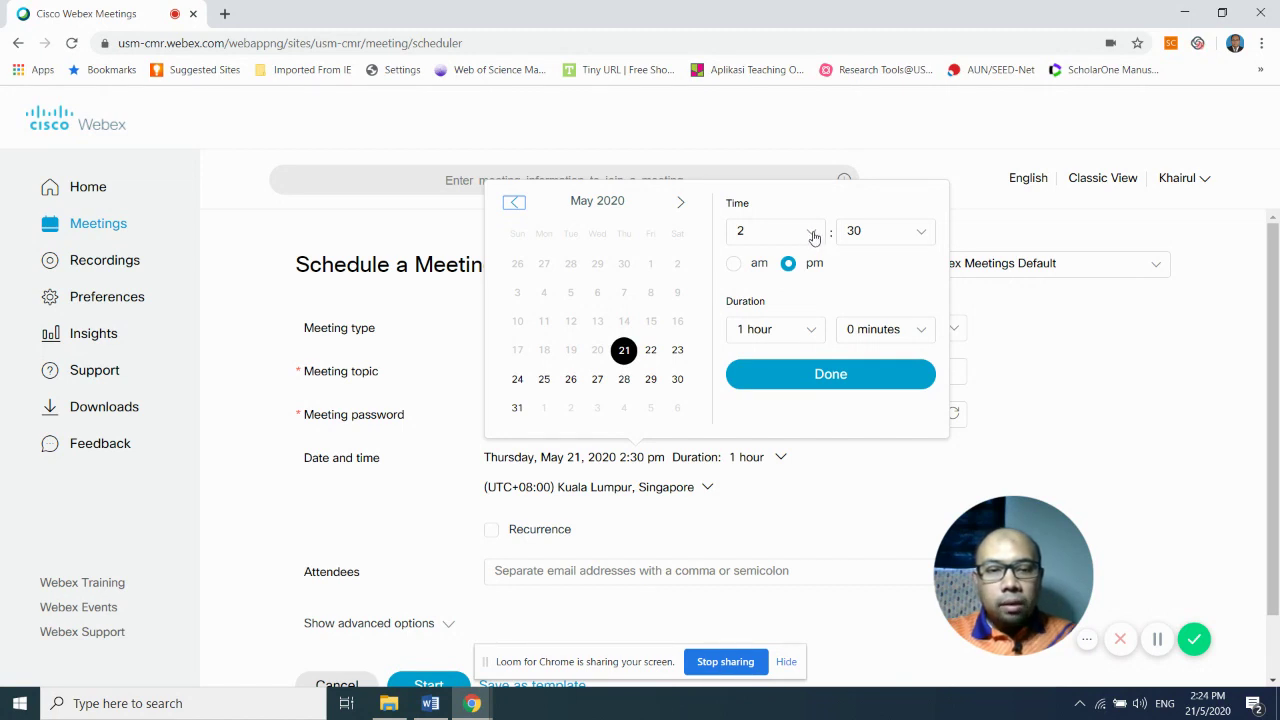
{"action": "left_click", "coordinate": [813, 236]}
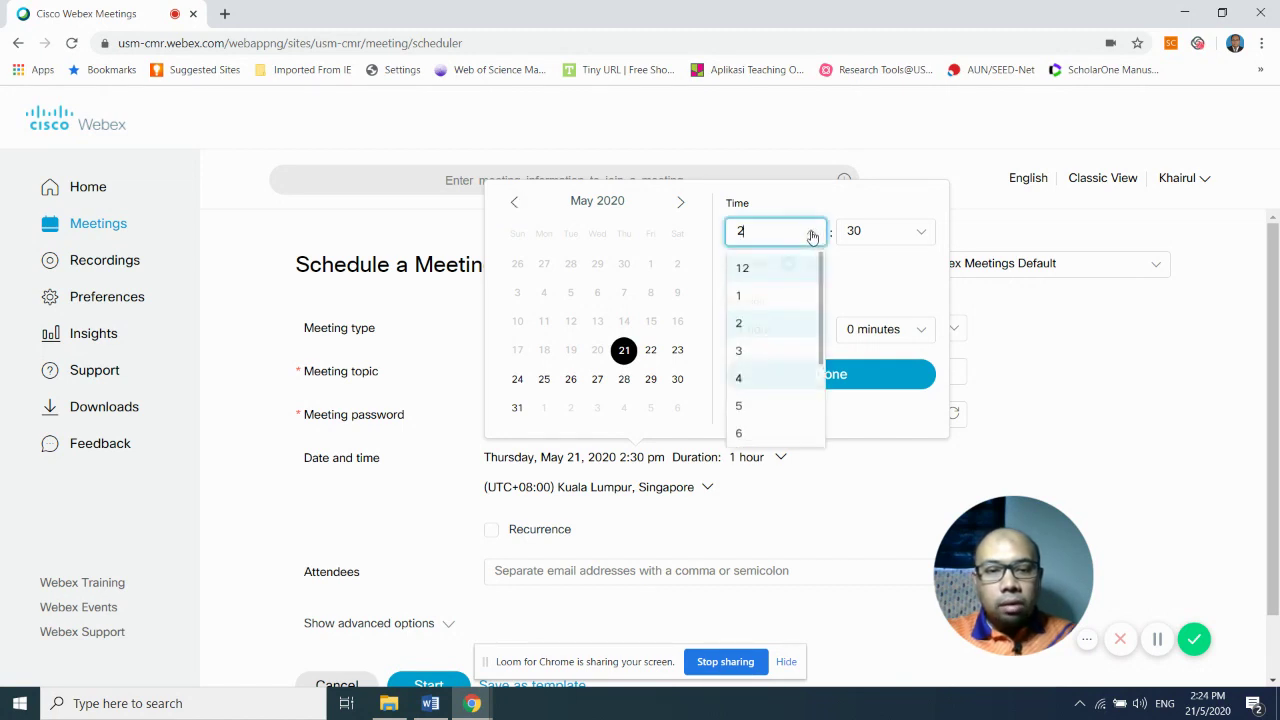
{"action": "left_click", "coordinate": [752, 362]}
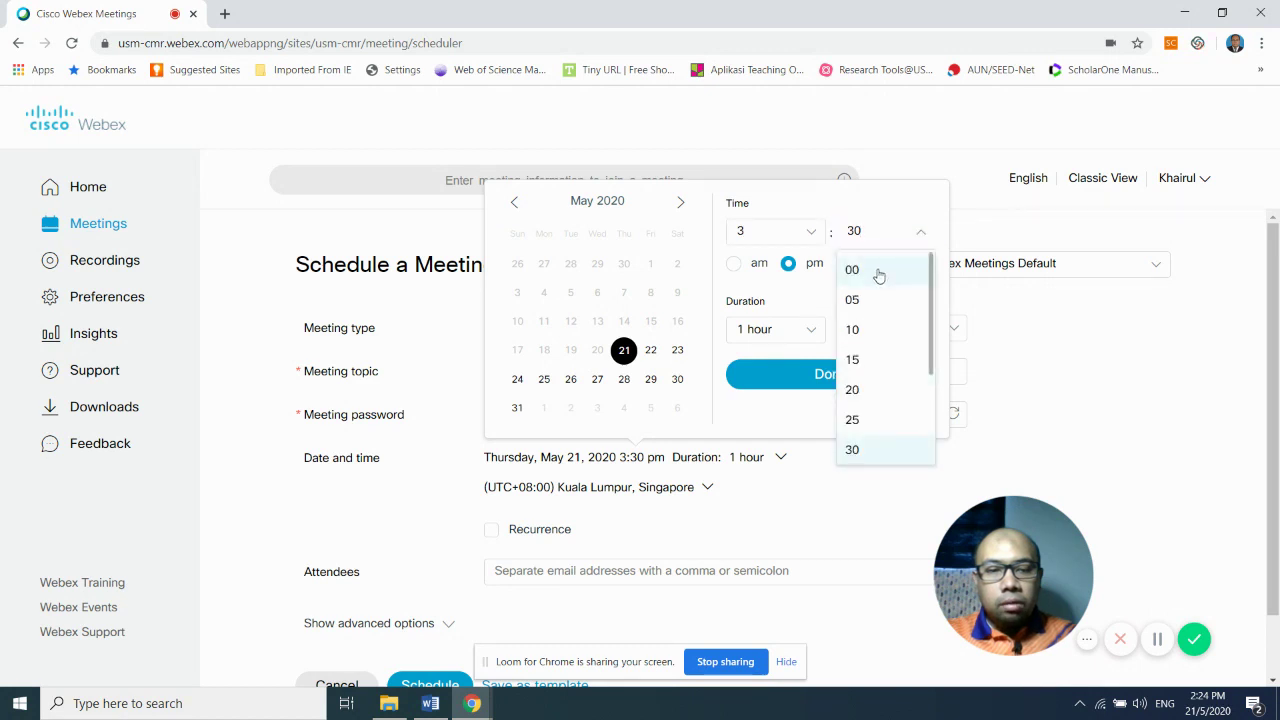
{"action": "left_click", "coordinate": [876, 270]}
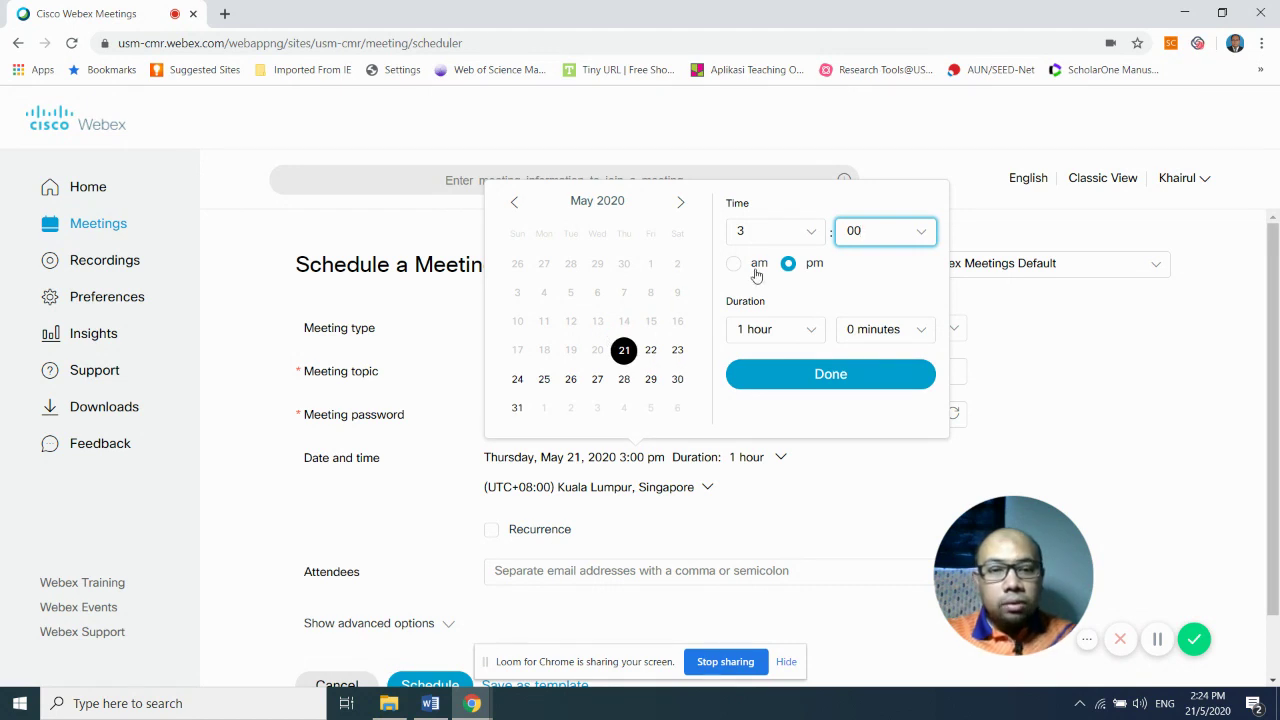
{"action": "left_click", "coordinate": [779, 373]}
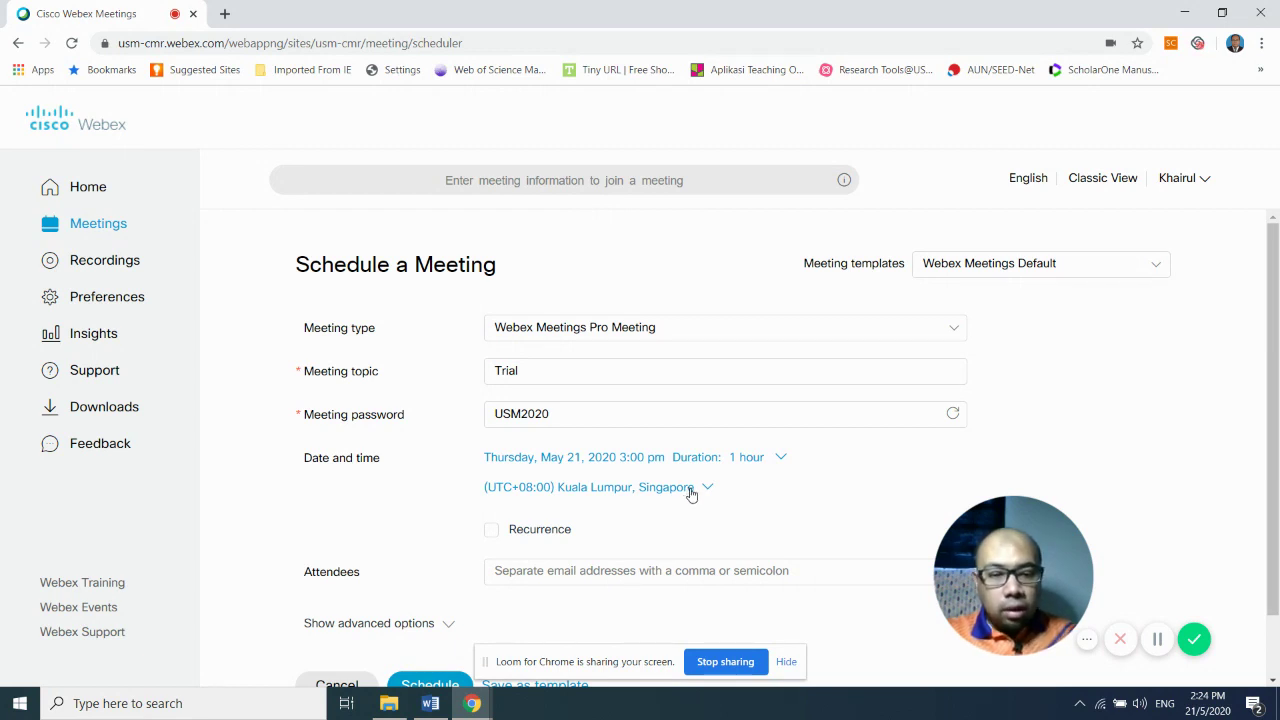
{"action": "left_click", "coordinate": [691, 494]}
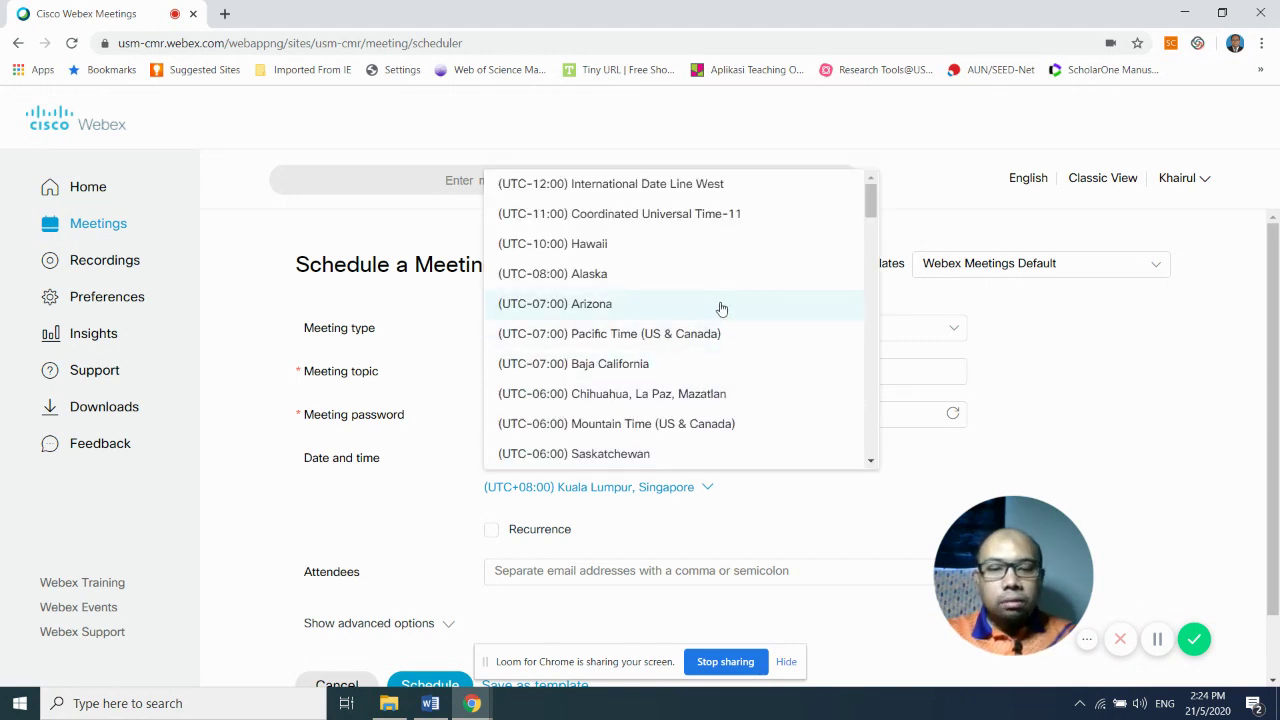
{"action": "scroll", "coordinate": [720, 312], "scroll_direction": "down", "scroll_amount": 2}
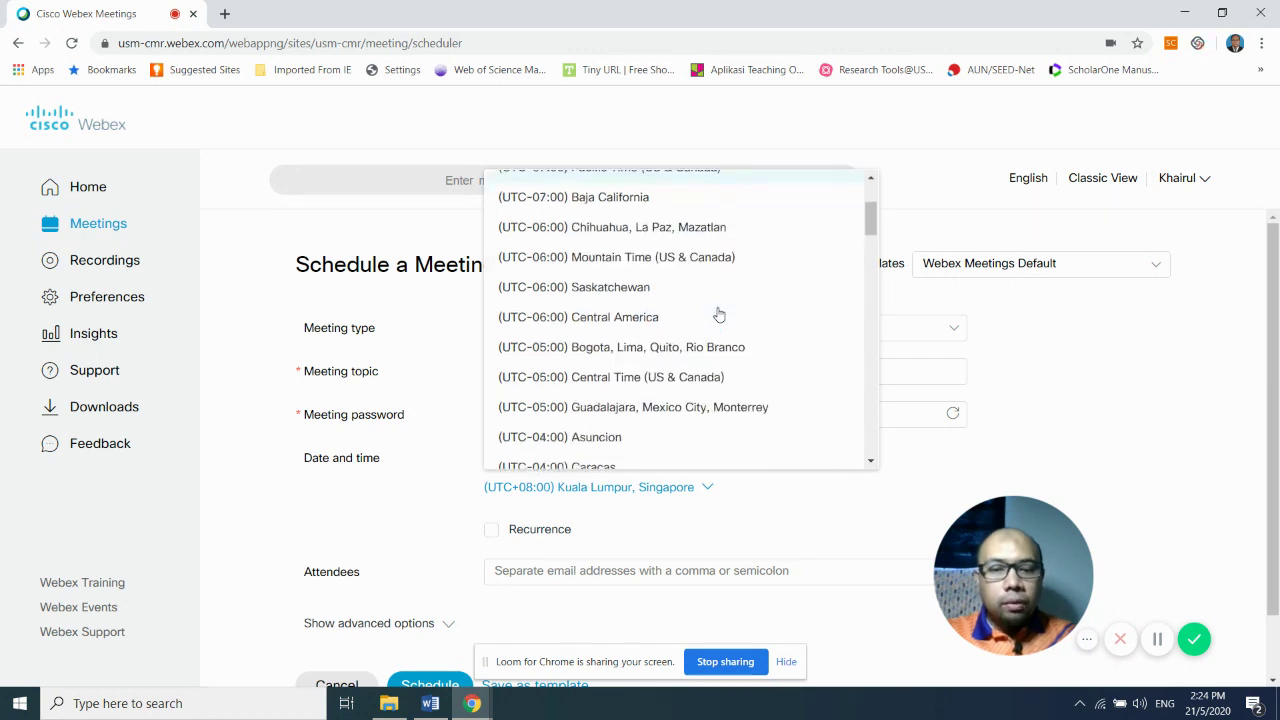
{"action": "scroll", "coordinate": [717, 312], "scroll_direction": "down", "scroll_amount": 2}
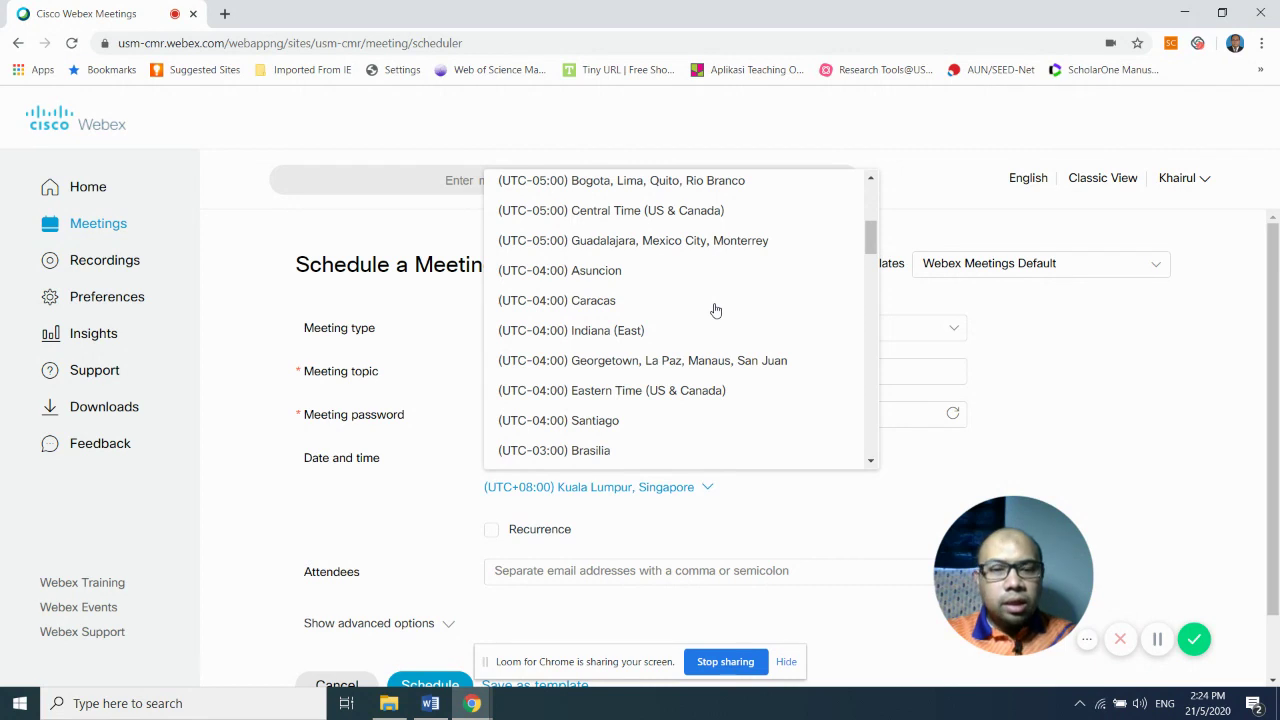
{"action": "scroll", "coordinate": [716, 310], "scroll_direction": "down", "scroll_amount": 1}
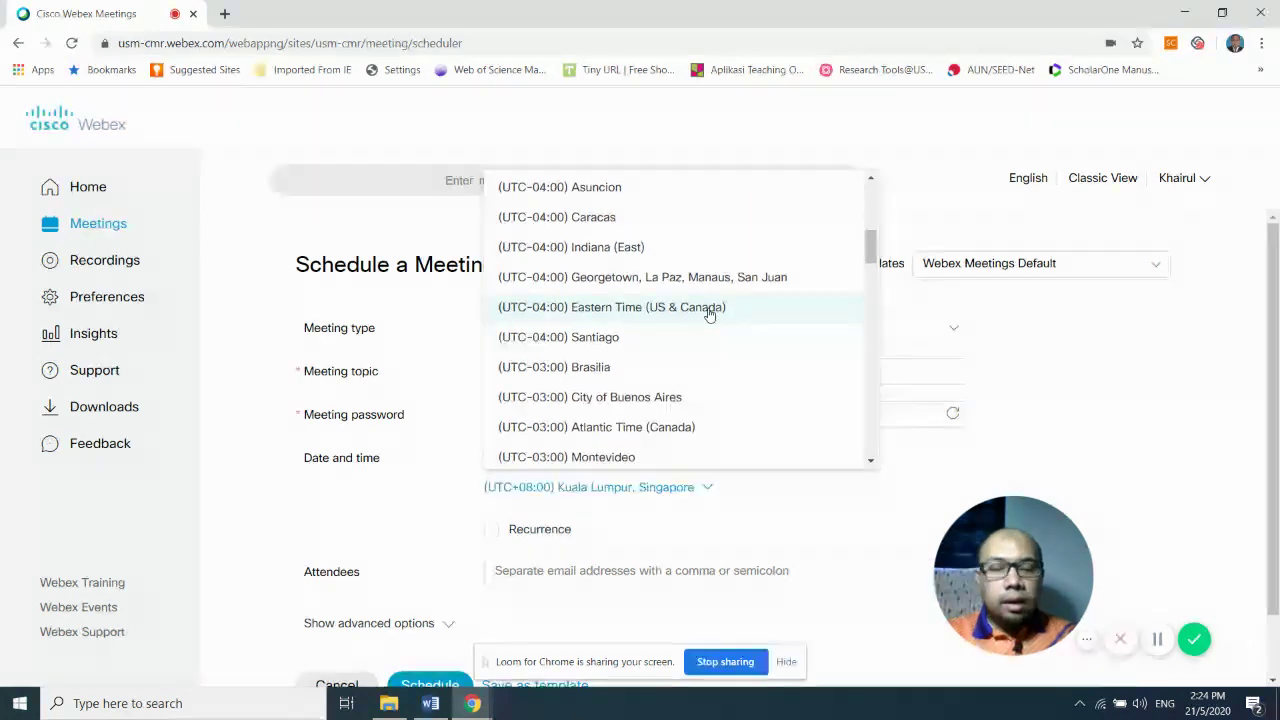
{"action": "left_click", "coordinate": [1058, 368]}
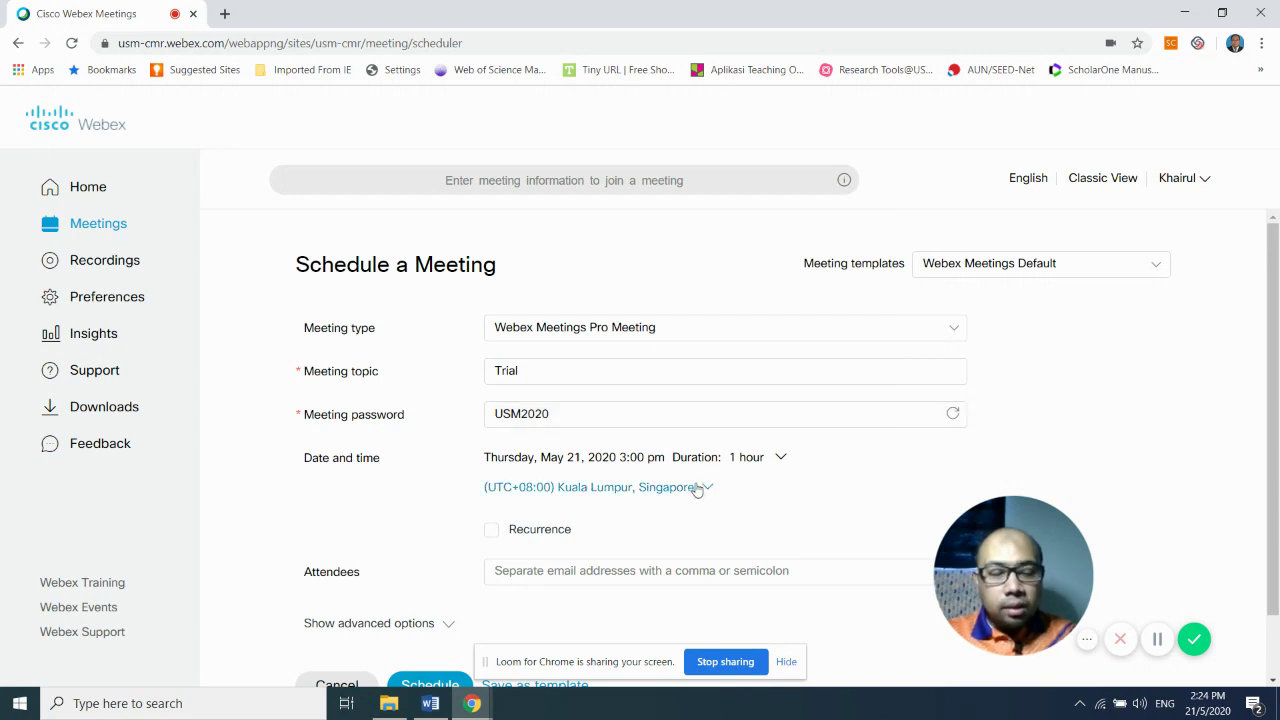
- Enter an attendee address missing its domain ending to trigger the invalid e-mail warning
{"action": "scroll", "coordinate": [698, 485], "scroll_direction": "down", "scroll_amount": 1}
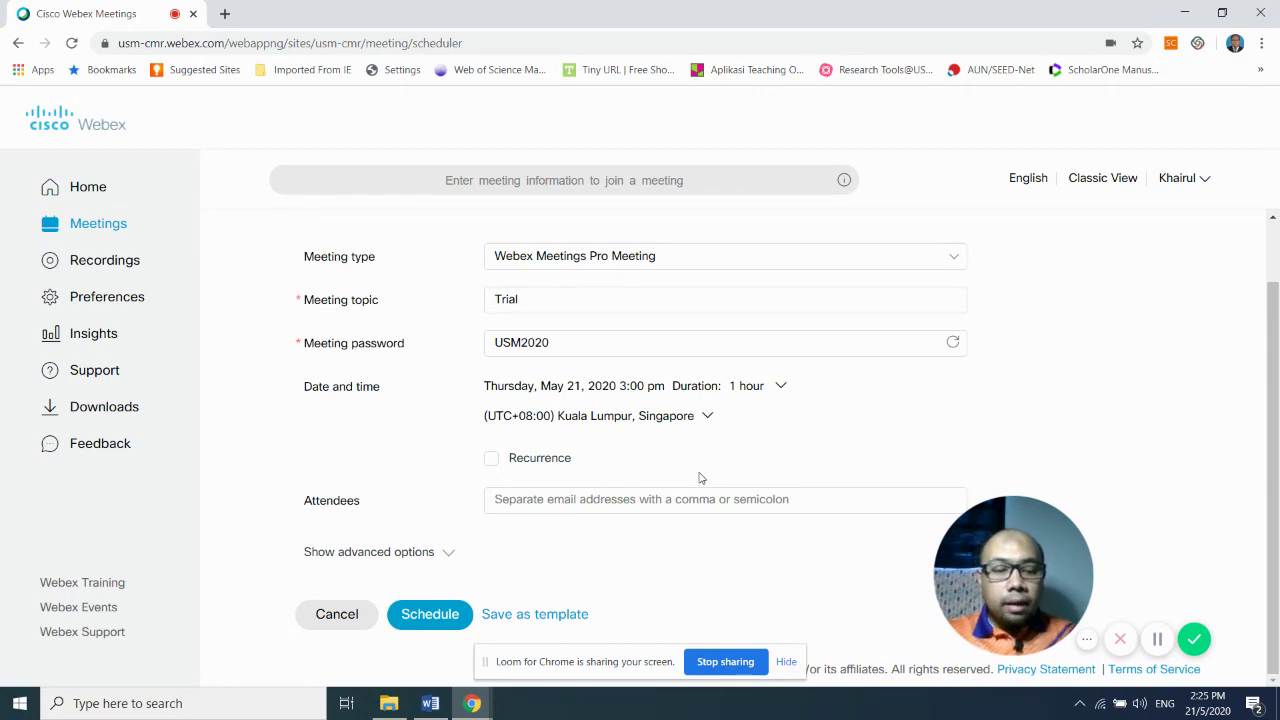
{"action": "left_click", "coordinate": [655, 498]}
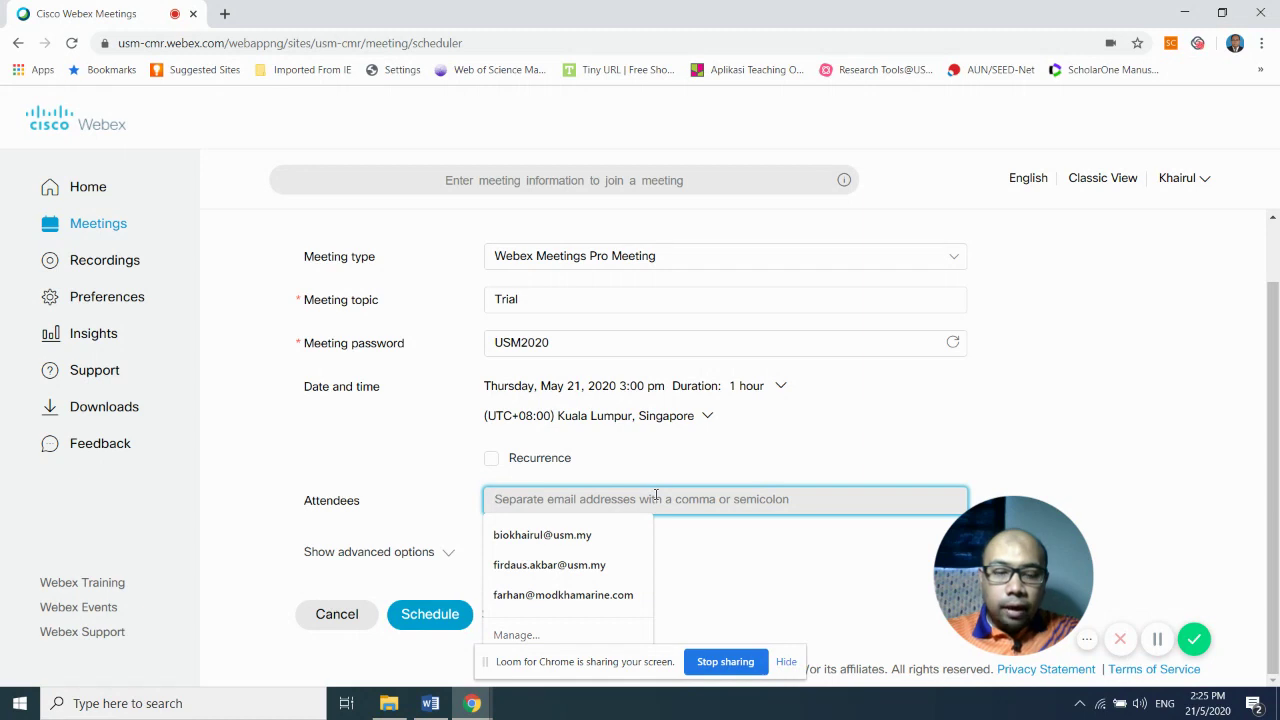
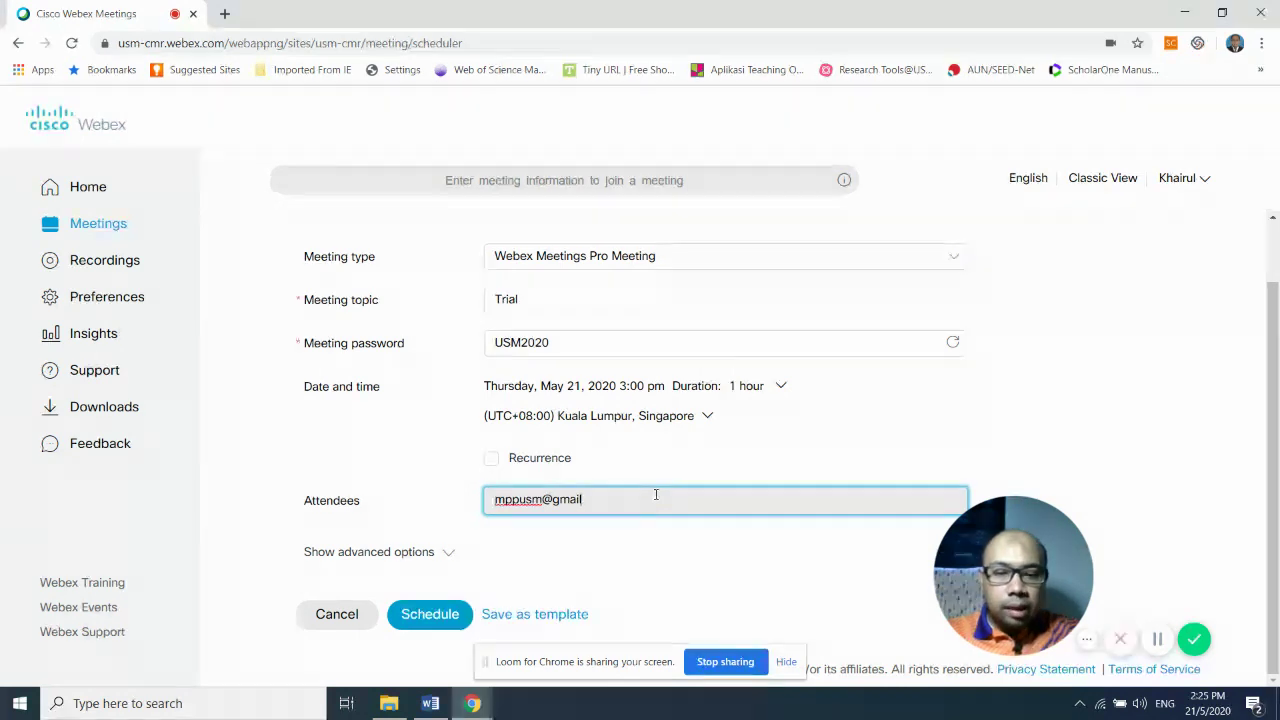
{"action": "key", "text": "Return"}
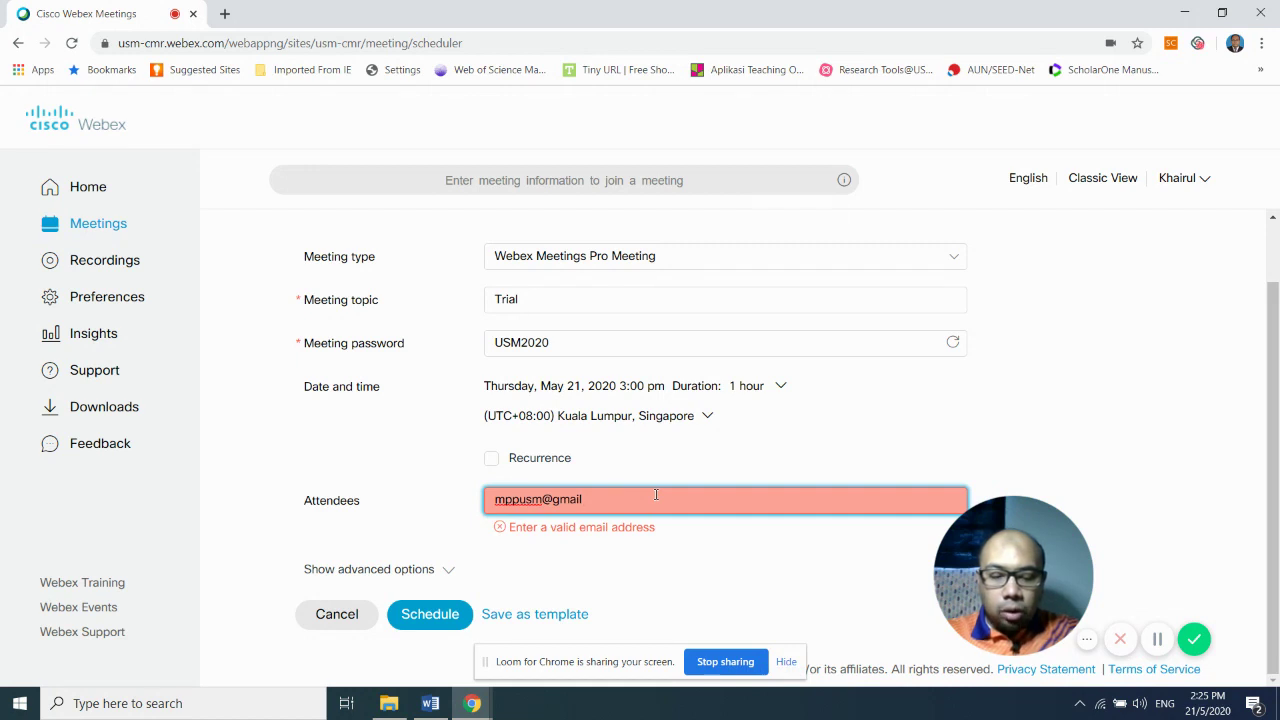
- Append .com to add the attendee, then delete that attendee chip again
{"action": "type", "text": ".com"}
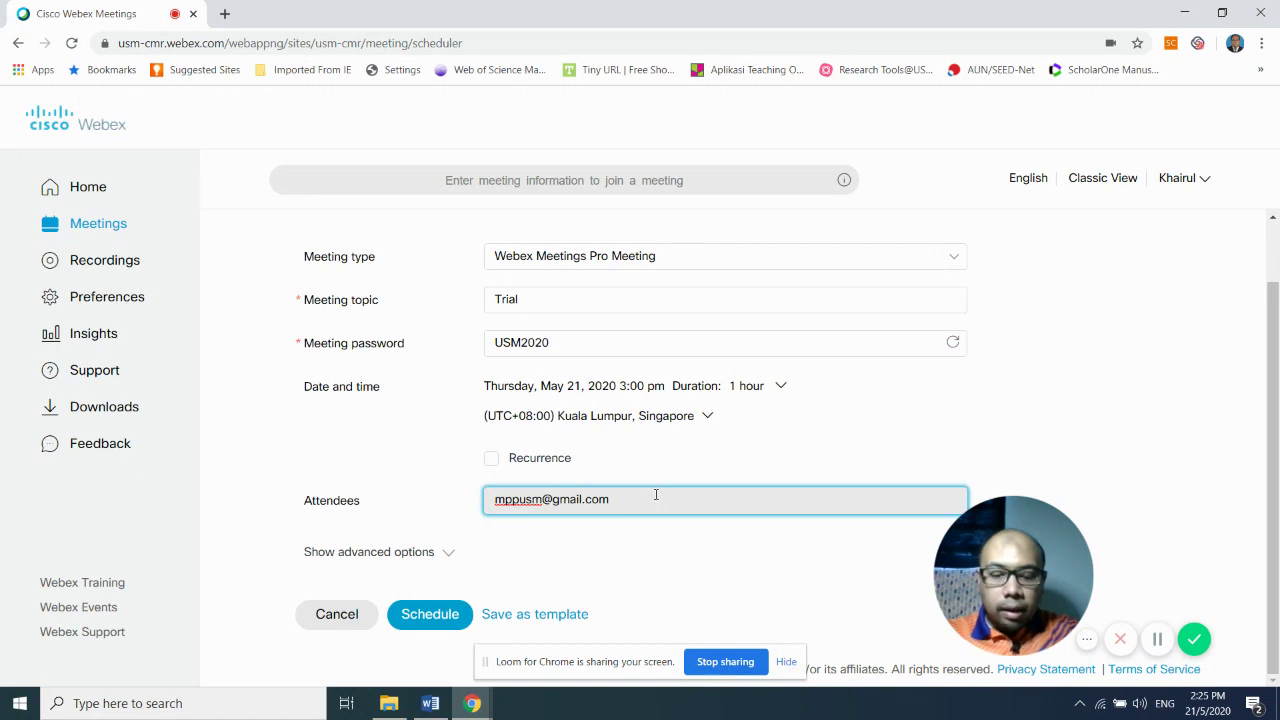
{"action": "key", "text": "Return"}
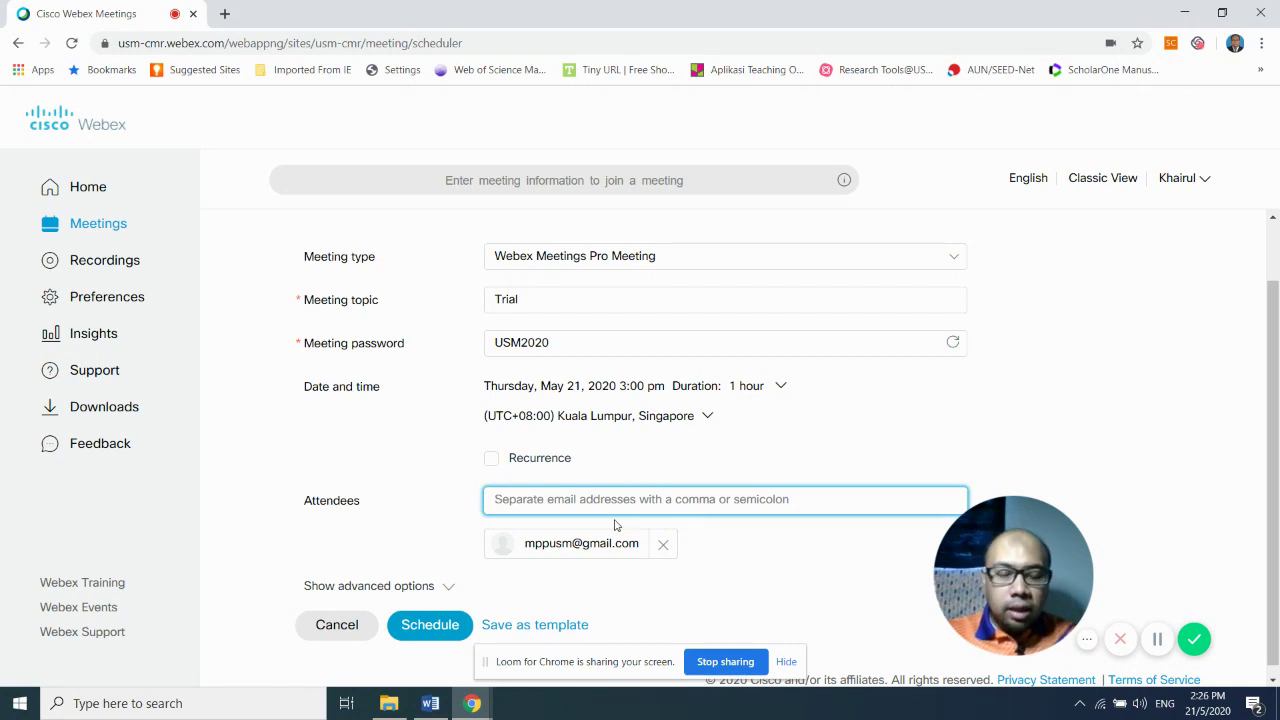
{"action": "scroll", "coordinate": [612, 528], "scroll_direction": "down", "scroll_amount": 1}
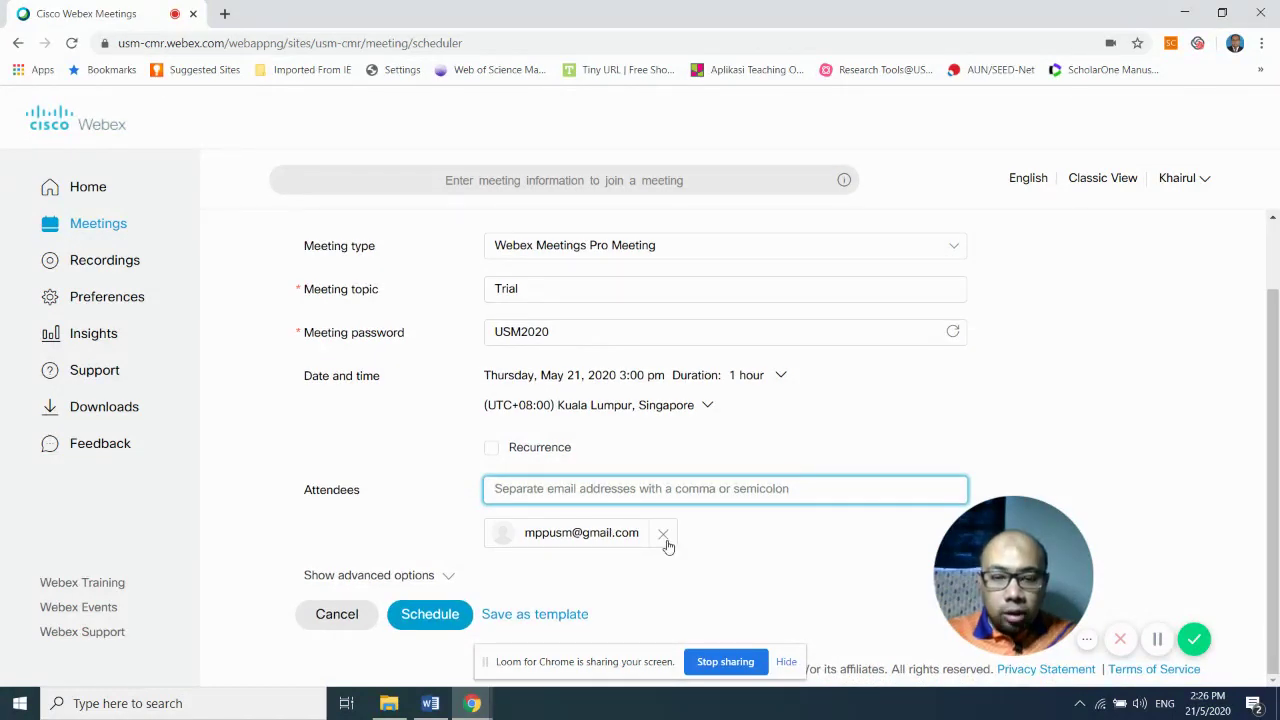
{"action": "left_click", "coordinate": [663, 533]}
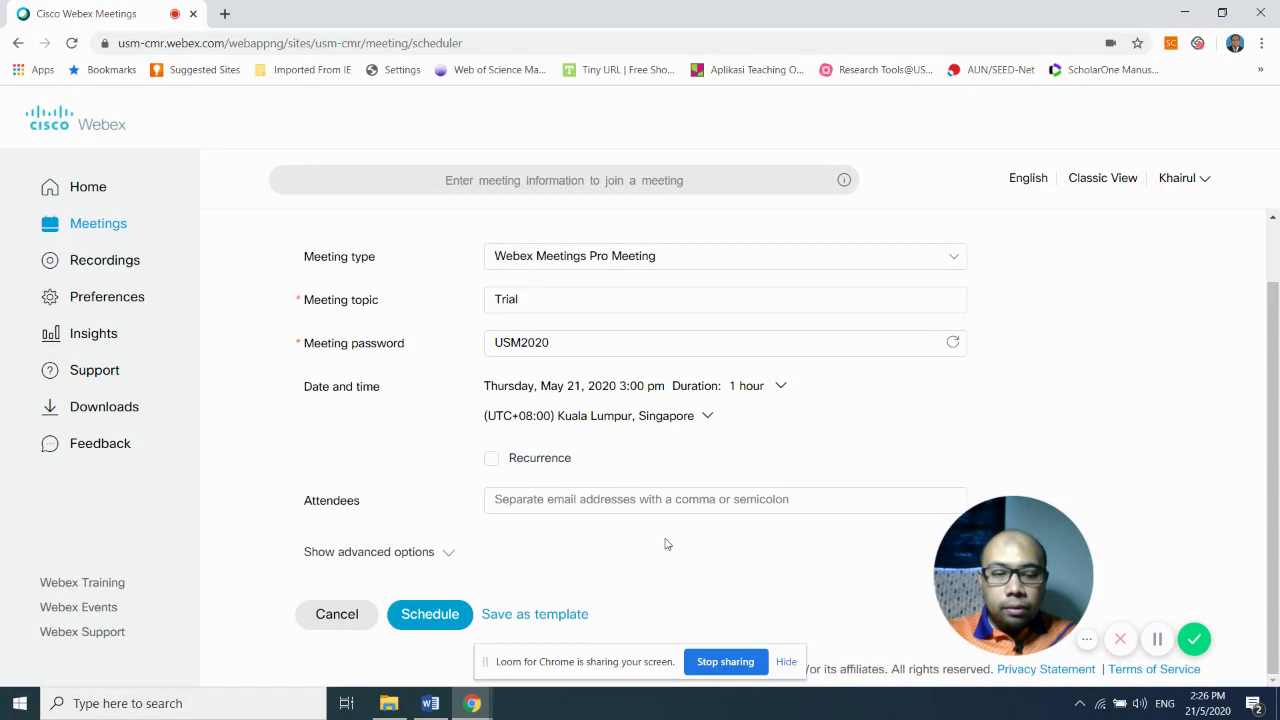